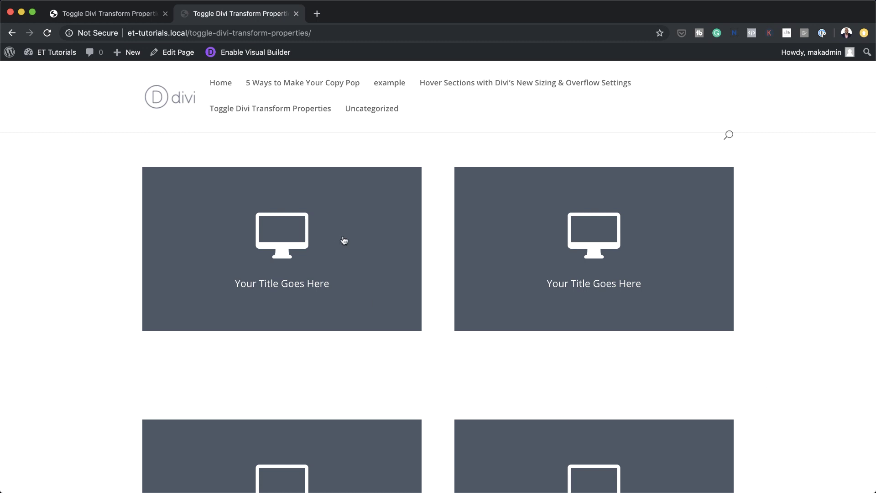
Preview the transform effects on the blurbs of the finished example page.
mouse_move(342, 241)
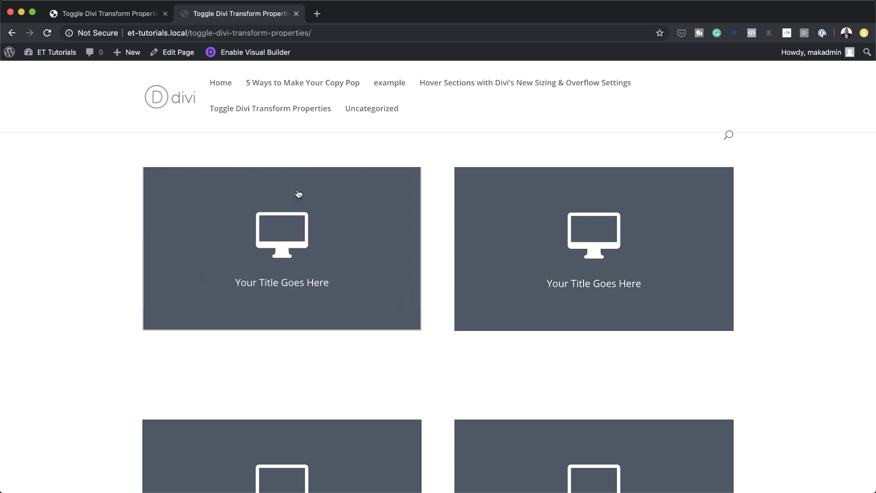
mouse_move(515, 225)
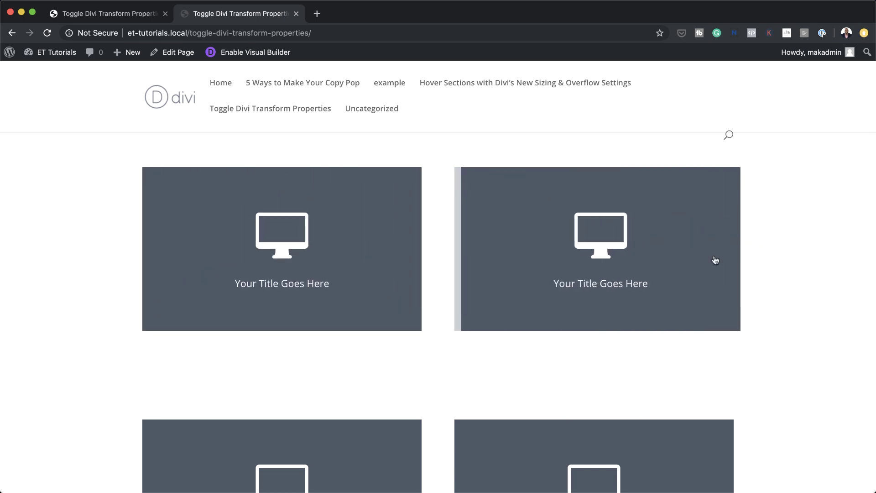
scroll(536, 343, down, 4)
mouse_move(397, 326)
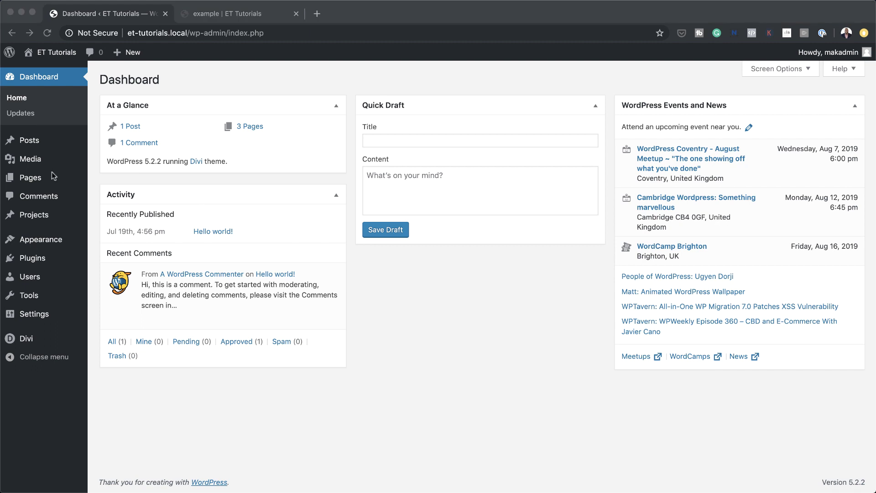
Create a new page titled "Toggle Divi Transform Properties" and start building it from scratch with the Divi Builder.
mouse_move(37, 180)
click(110, 194)
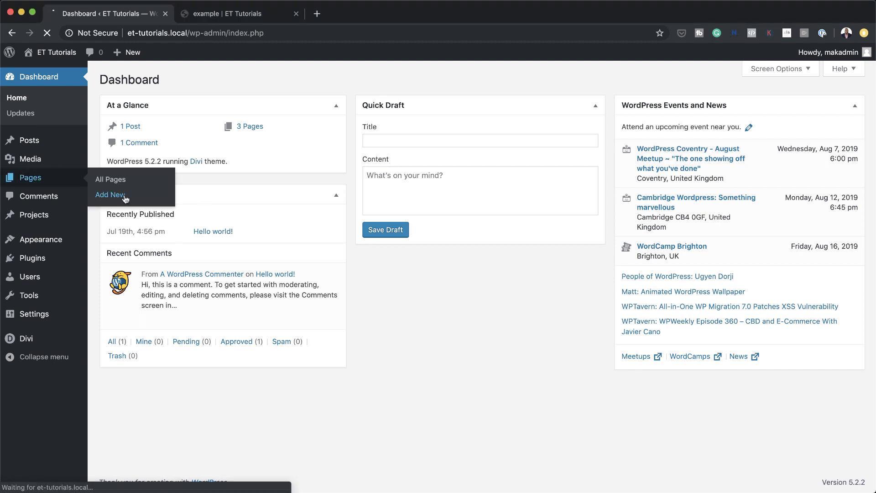
text(Toggle Divi Transform Properties)
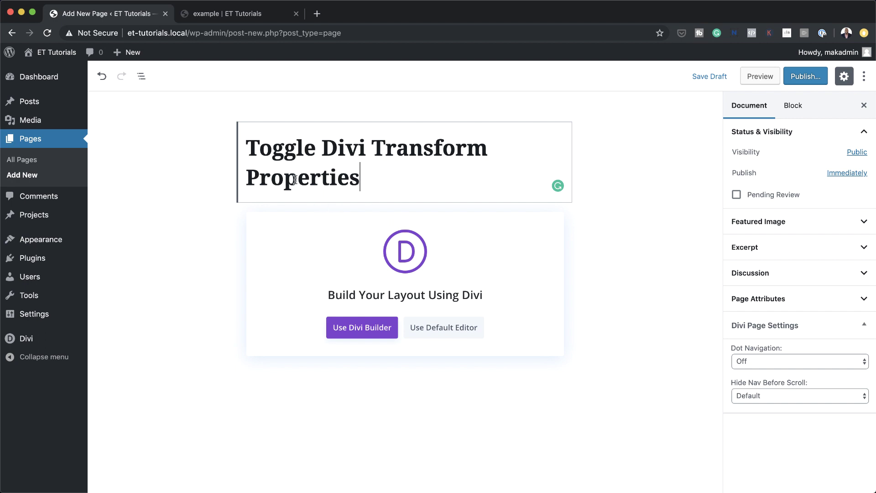
click(374, 332)
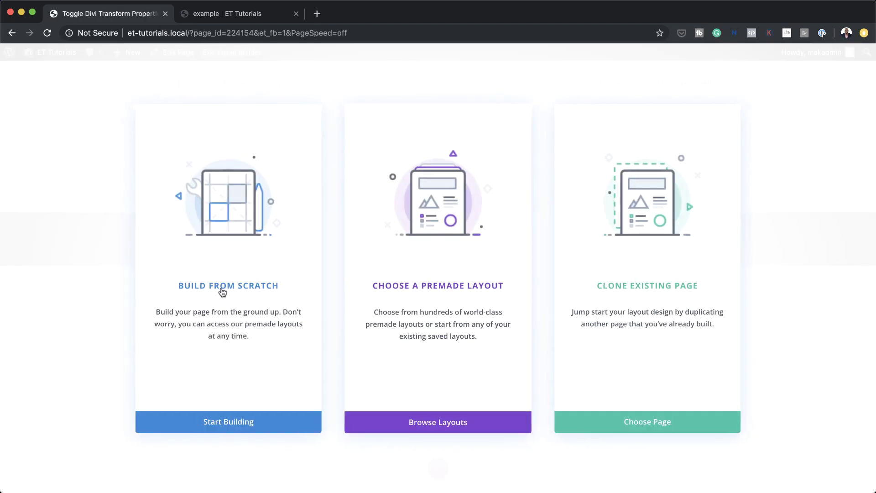
click(221, 288)
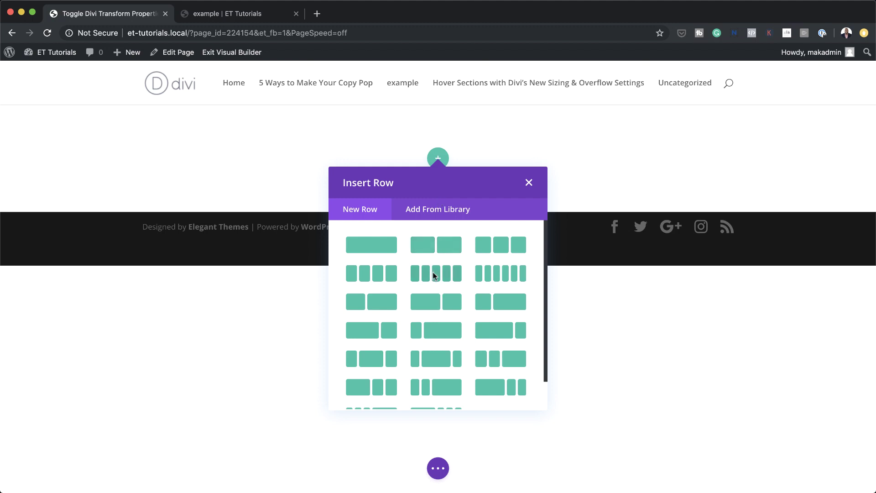
Insert a row with two equal columns and add a Blurb module to its first column.
click(446, 249)
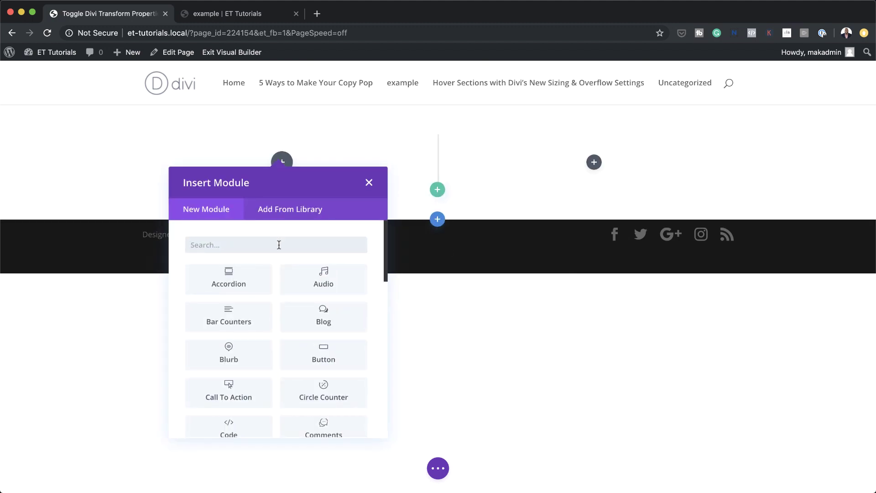
text(blurb)
key(Return)
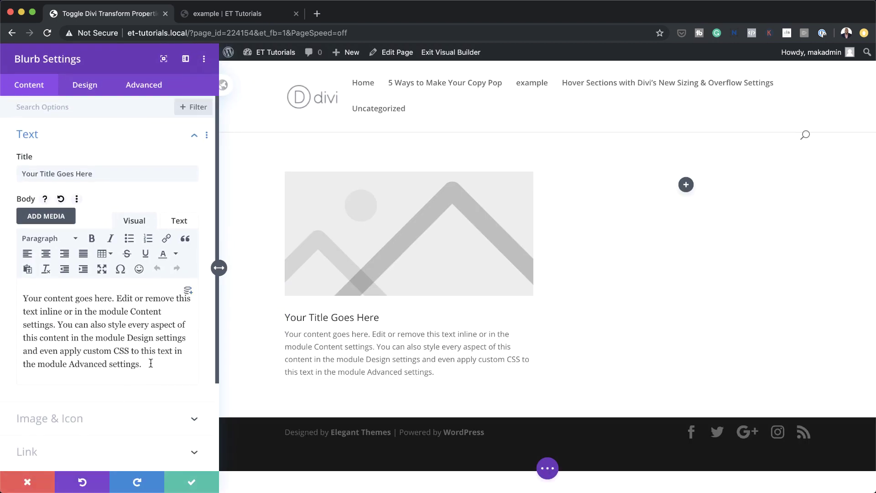
Delete the blurb's body text and replace its placeholder image with the desktop monitor icon.
drag(156, 363, 6, 300)
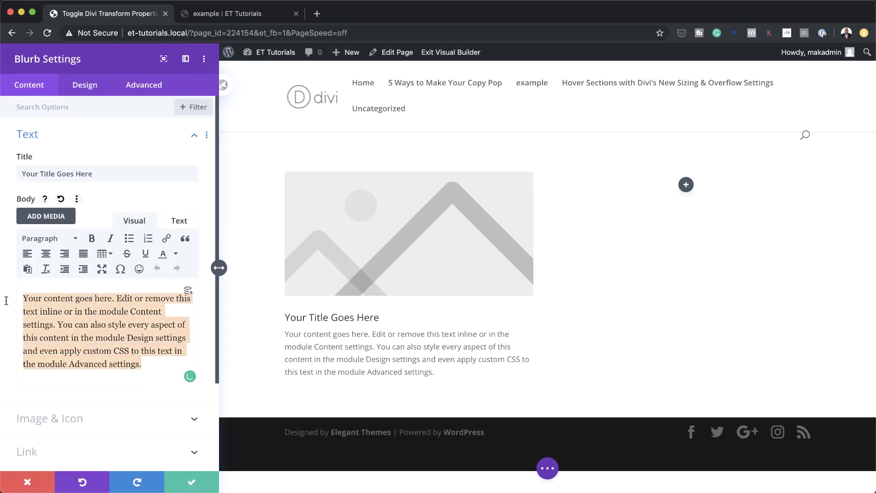
key(BackSpace)
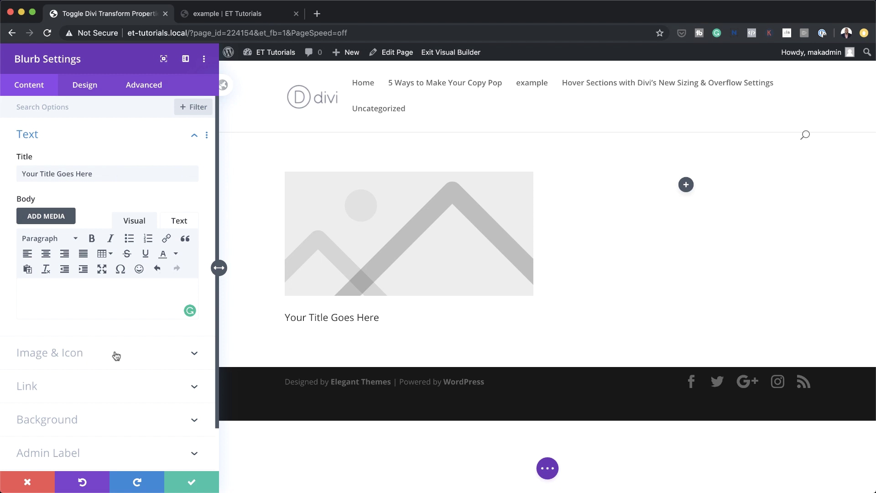
scroll(116, 356, down, 1)
scroll(116, 356, down, 2)
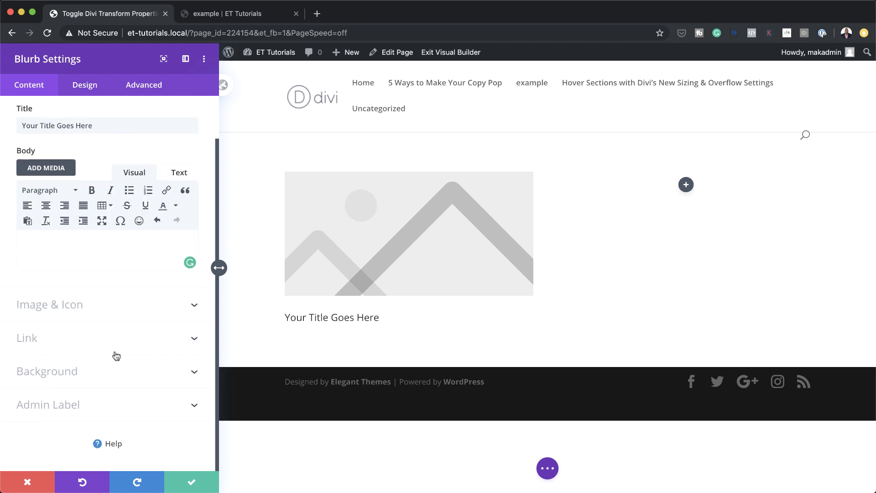
click(86, 308)
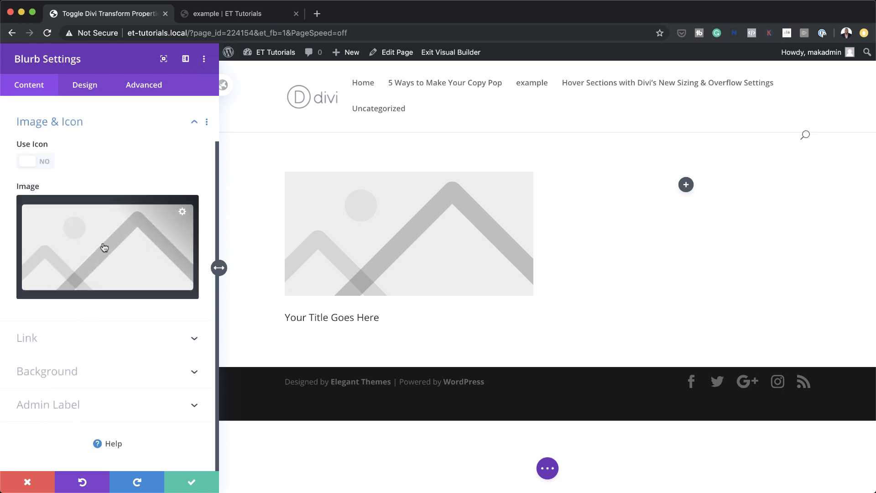
click(48, 163)
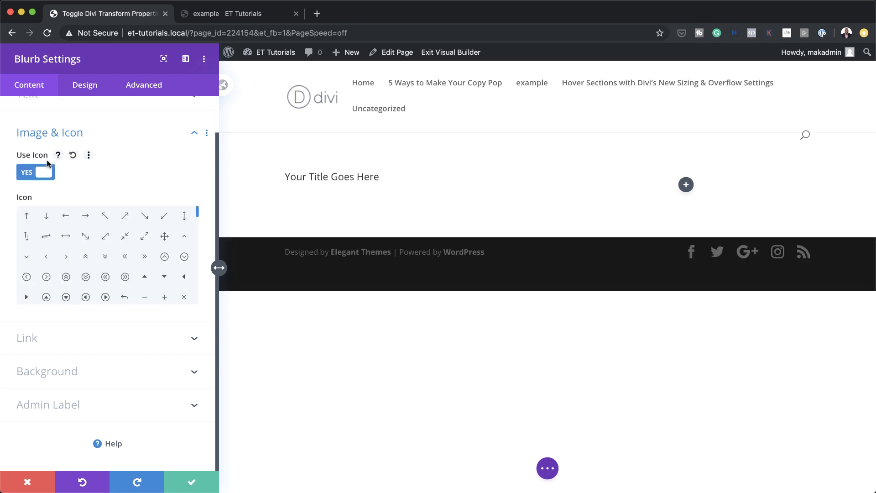
drag(197, 213, 198, 233)
click(188, 257)
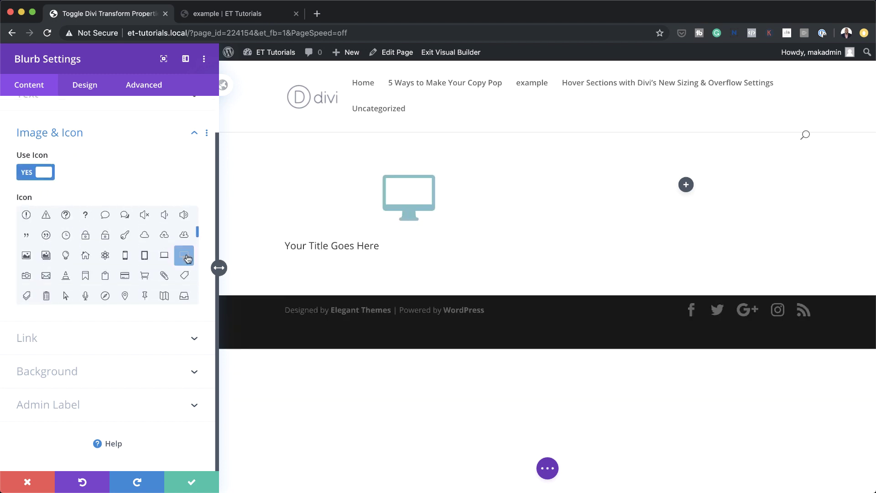
Set the blurb's text alignment to centered.
click(85, 85)
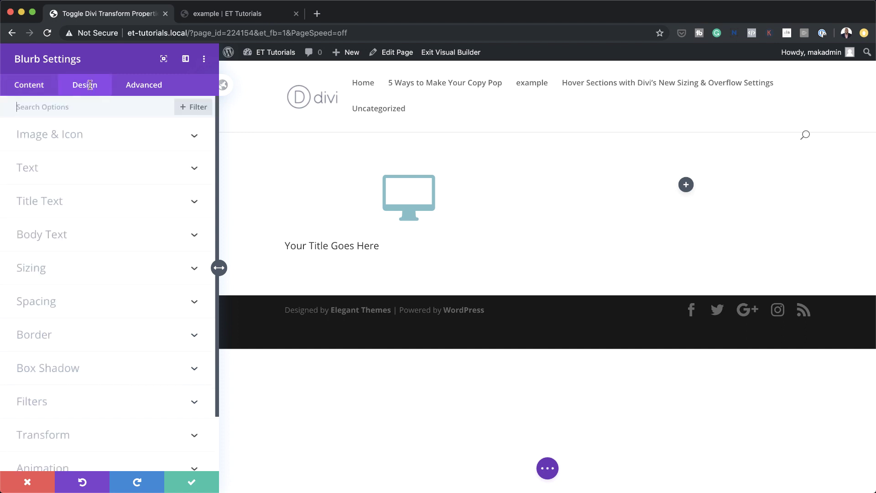
click(54, 169)
click(85, 152)
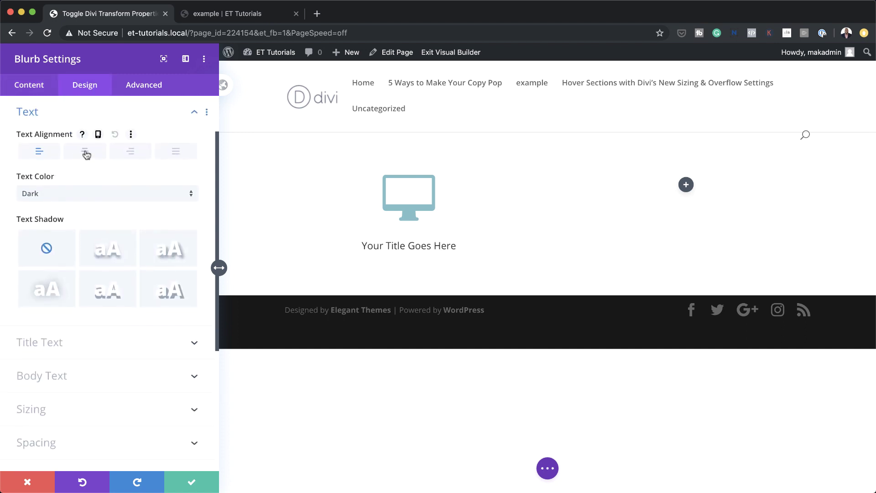
Give the blurb a solid background color of #4c5866.
click(30, 87)
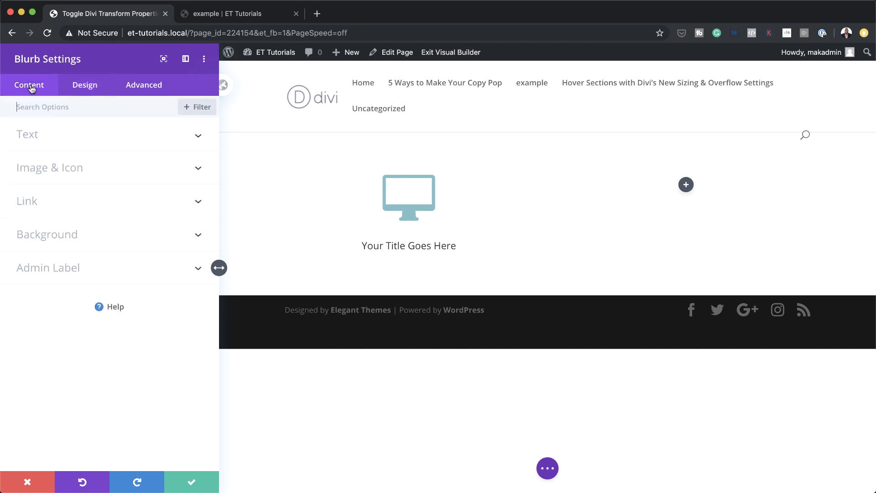
click(69, 233)
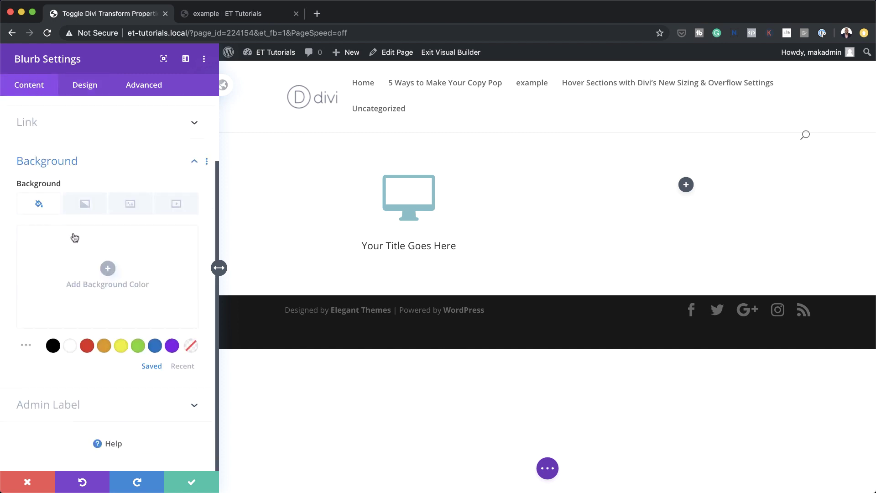
click(109, 268)
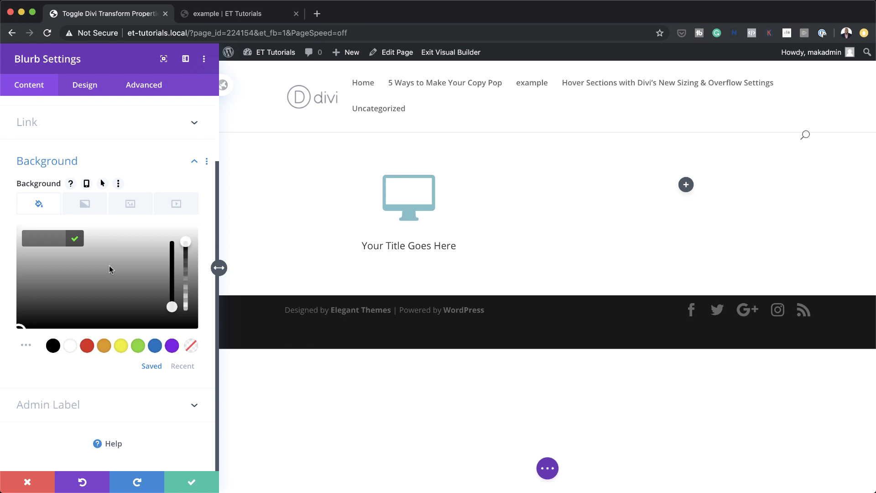
click(39, 235)
text(#4c5866)
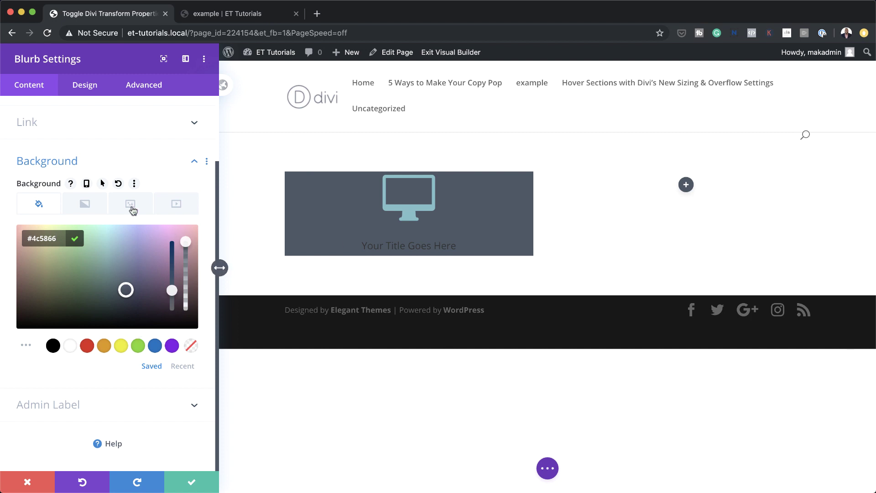
Change the blurb's icon color to white.
click(79, 86)
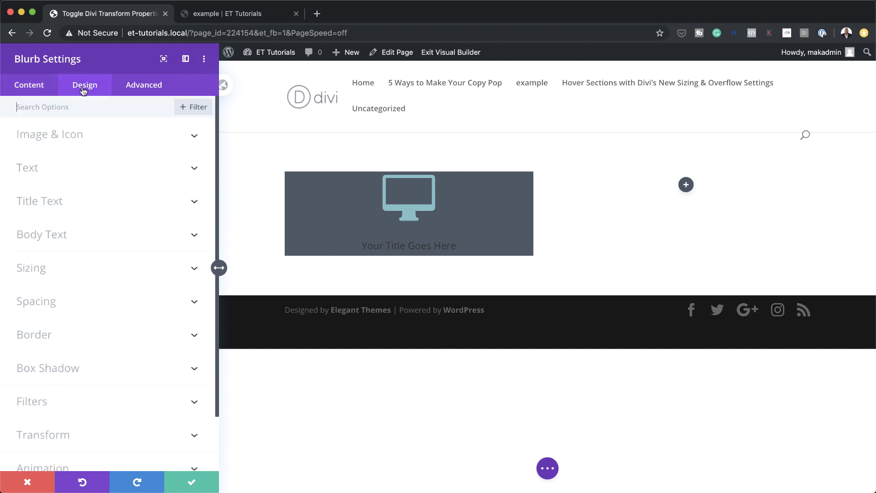
click(65, 135)
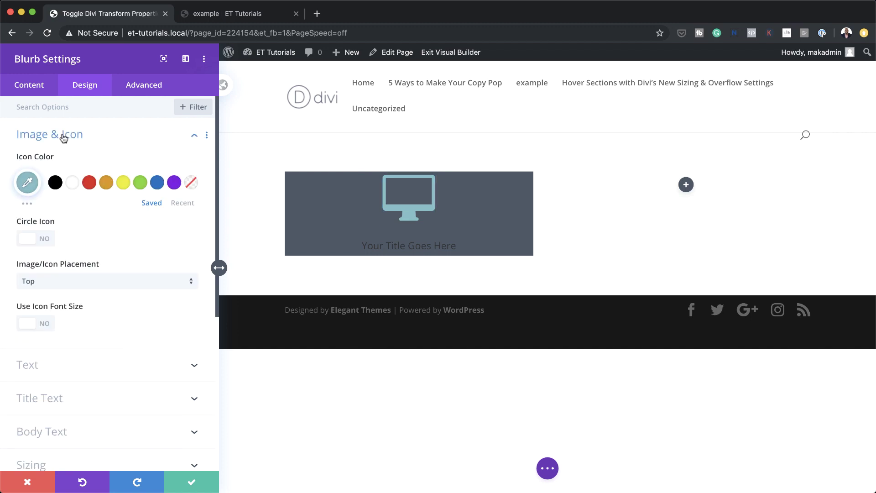
click(72, 183)
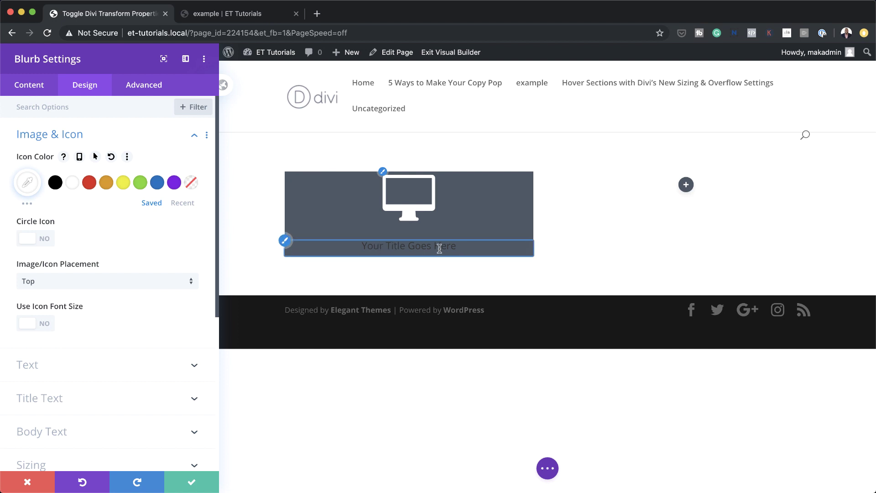
Set the blurb's text color to Light.
scroll(122, 326, down, 1)
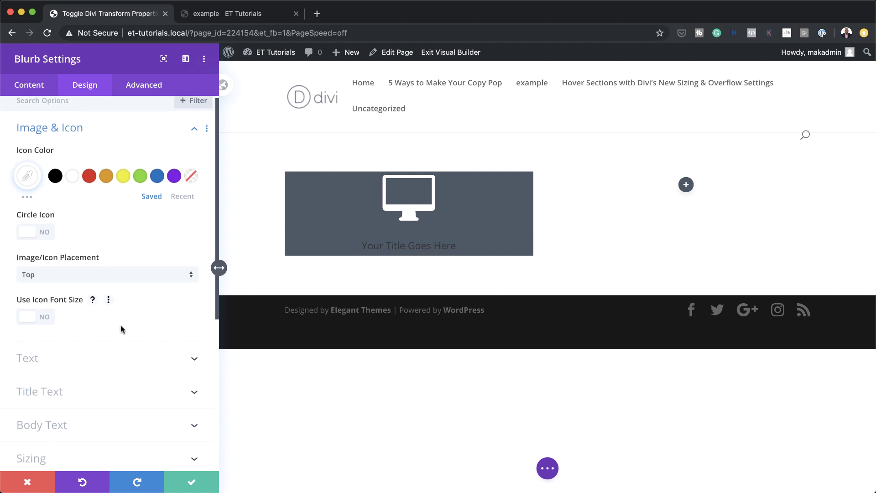
scroll(121, 328, down, 3)
click(71, 306)
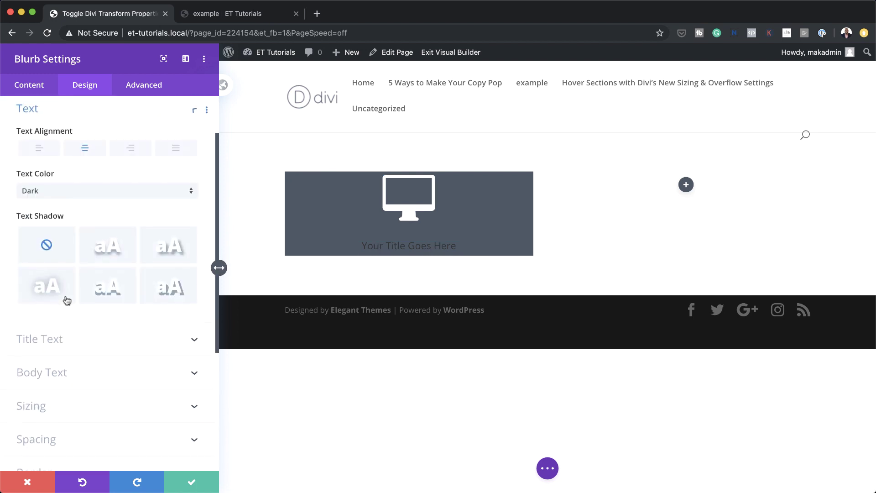
click(59, 195)
click(58, 203)
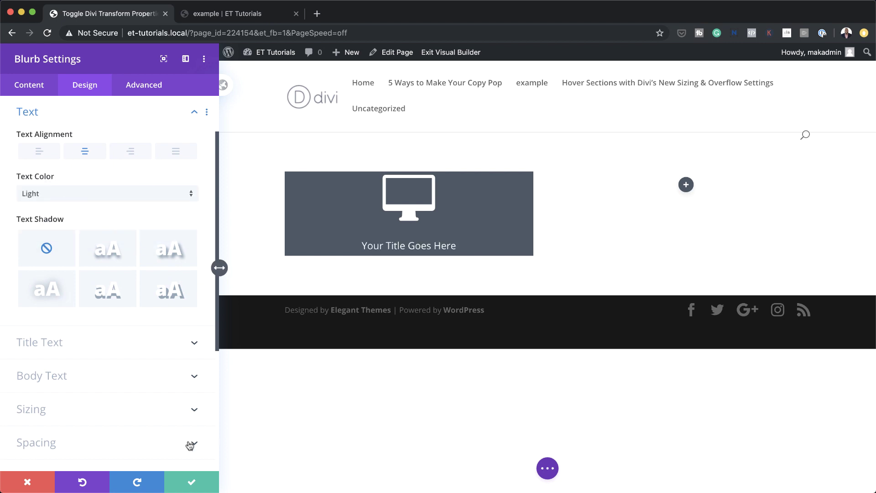
Set the blurb's bottom margin to 0px in its spacing options.
scroll(174, 438, down, 1)
click(86, 426)
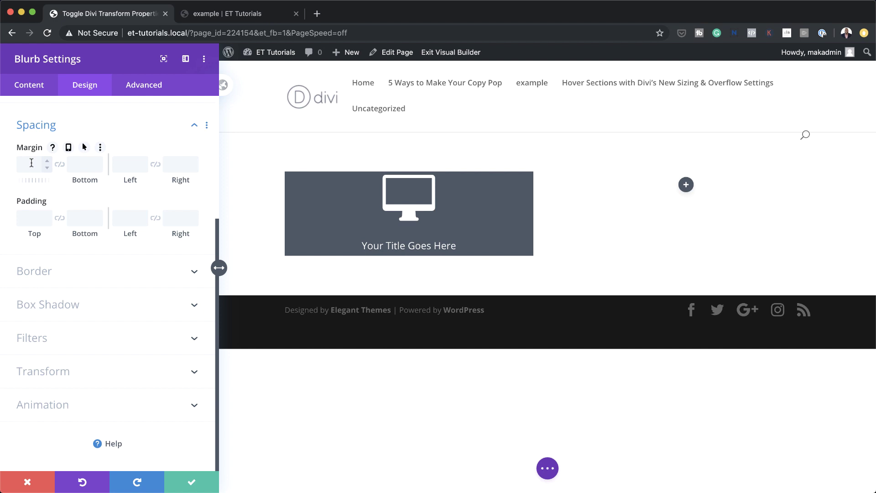
click(86, 161)
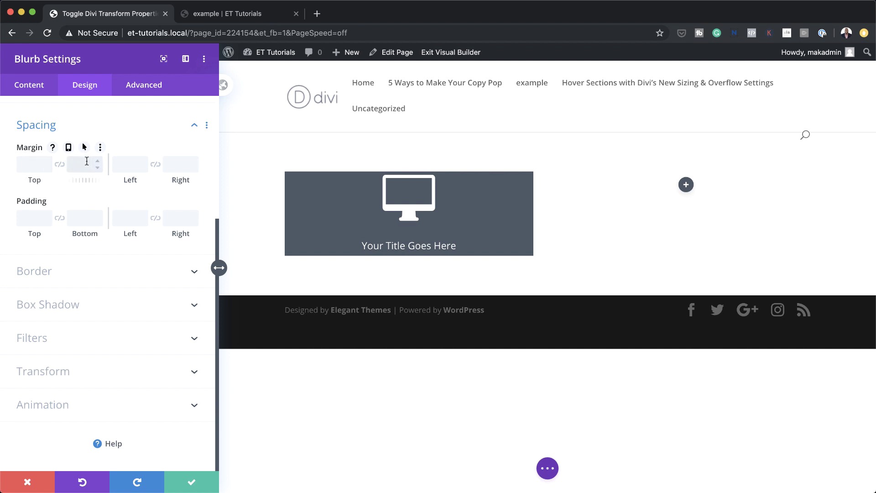
text(0px)
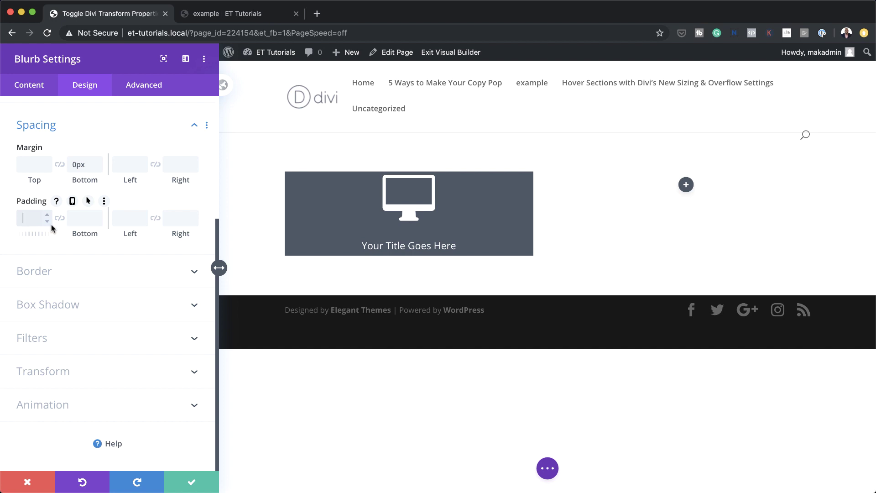
Set linked blurb padding of 15% top and bottom and 10% left and right, and save the module settings.
text(15%)
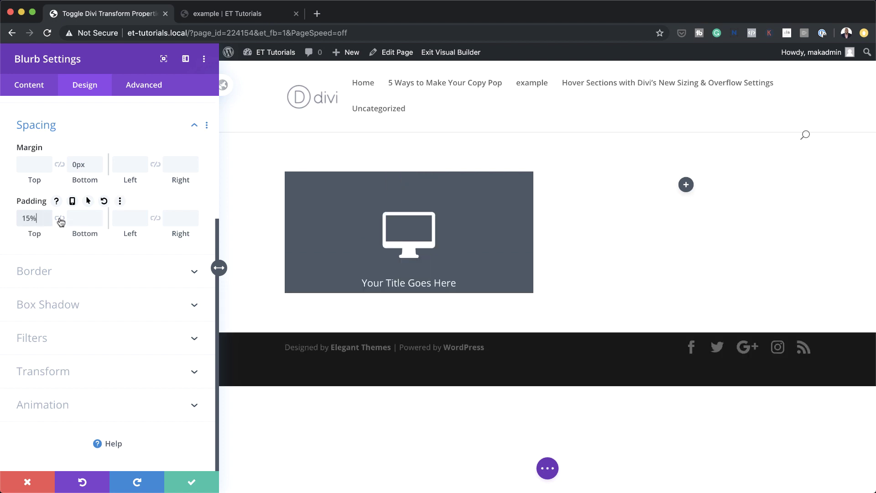
click(59, 218)
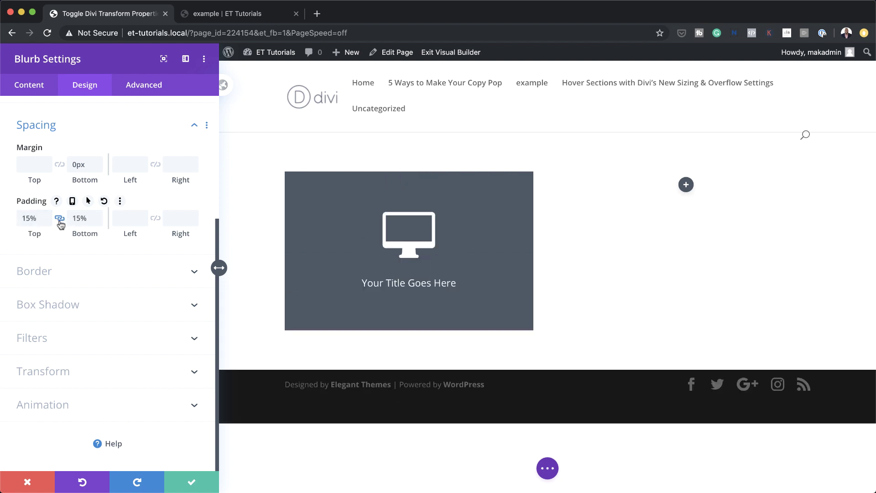
click(125, 221)
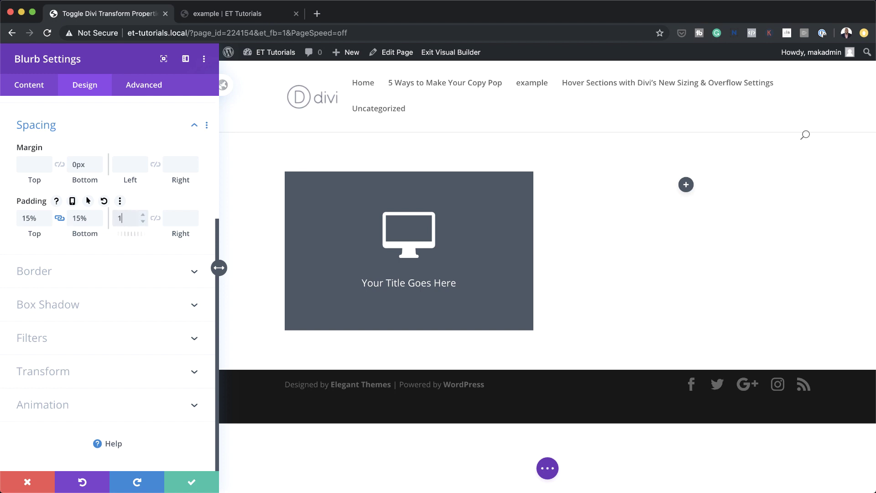
click(155, 219)
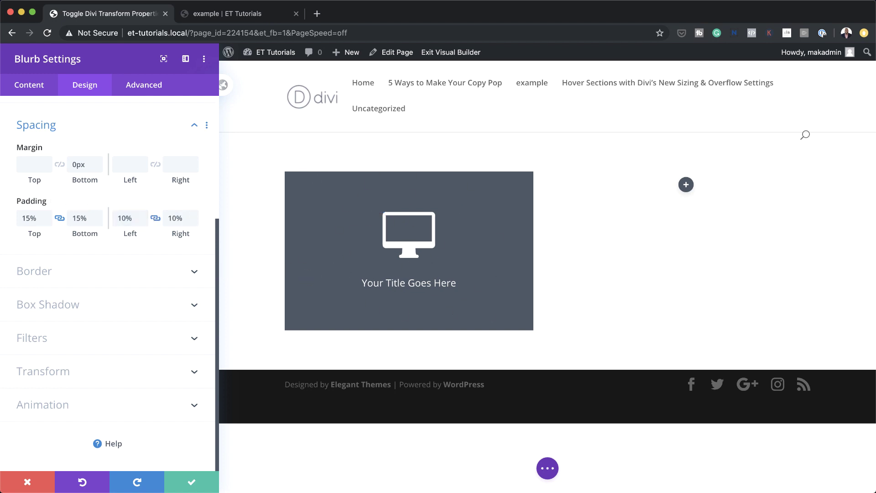
click(194, 483)
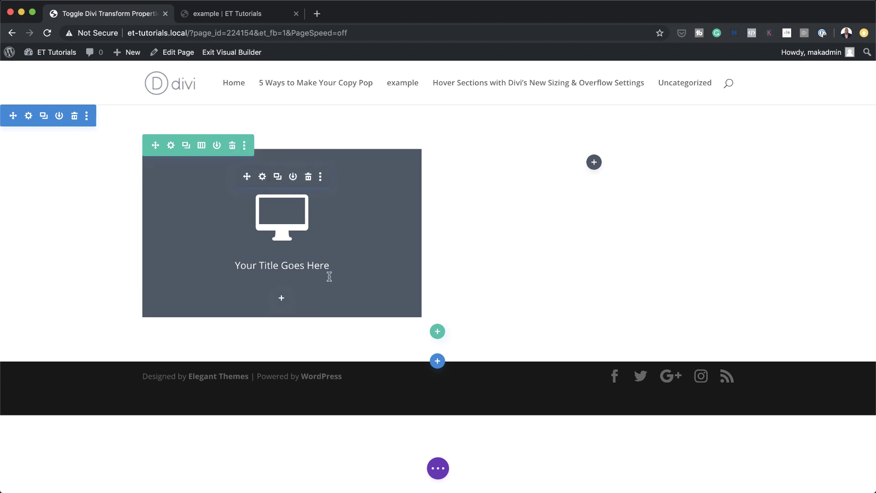
Duplicate the blurb and set the copy's background color to rgba(76,88,102,0.3).
click(278, 178)
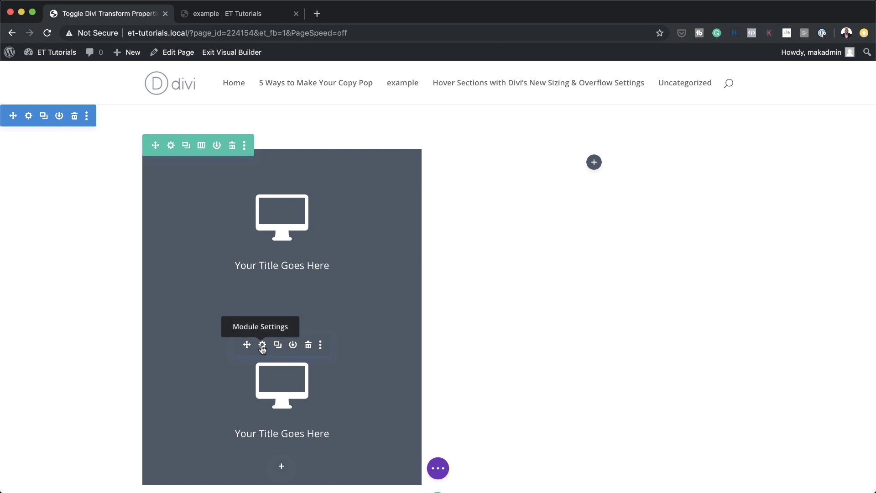
click(263, 345)
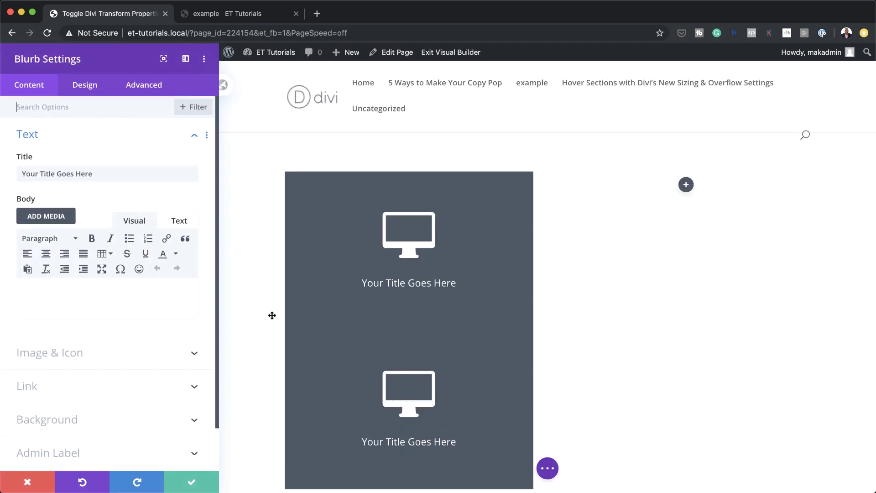
scroll(123, 354, down, 1)
scroll(293, 366, down, 3)
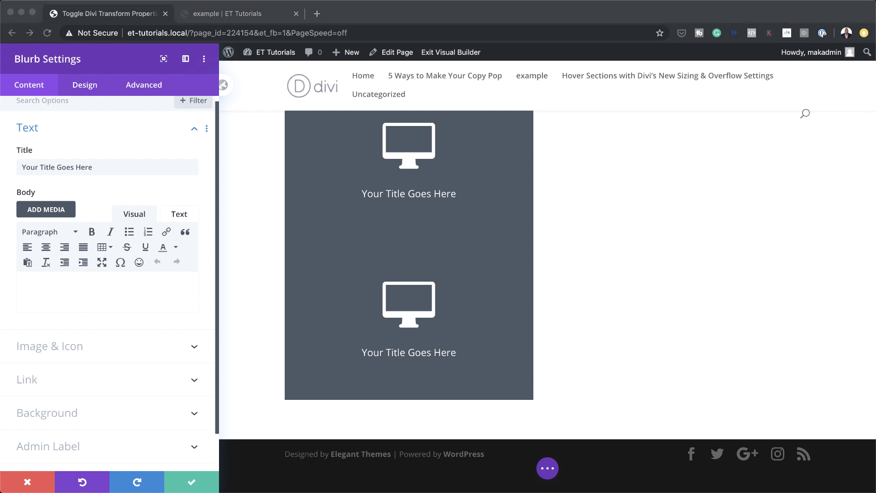
scroll(106, 362, down, 2)
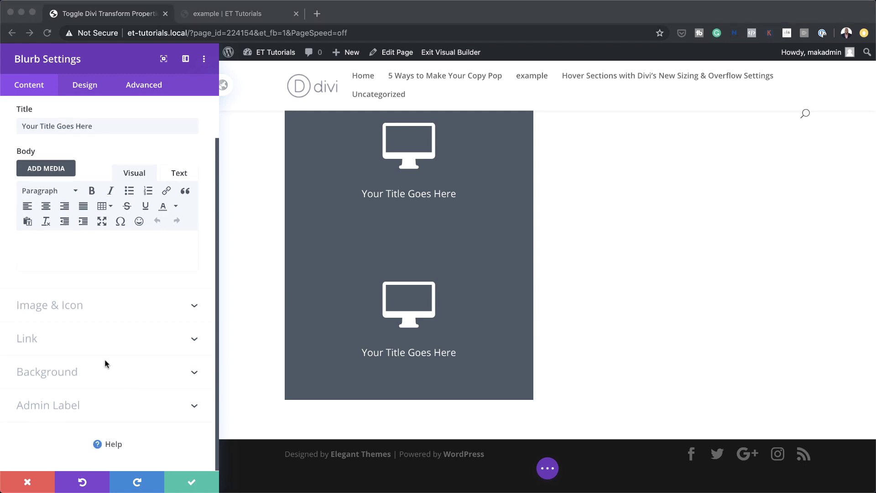
click(64, 374)
click(66, 297)
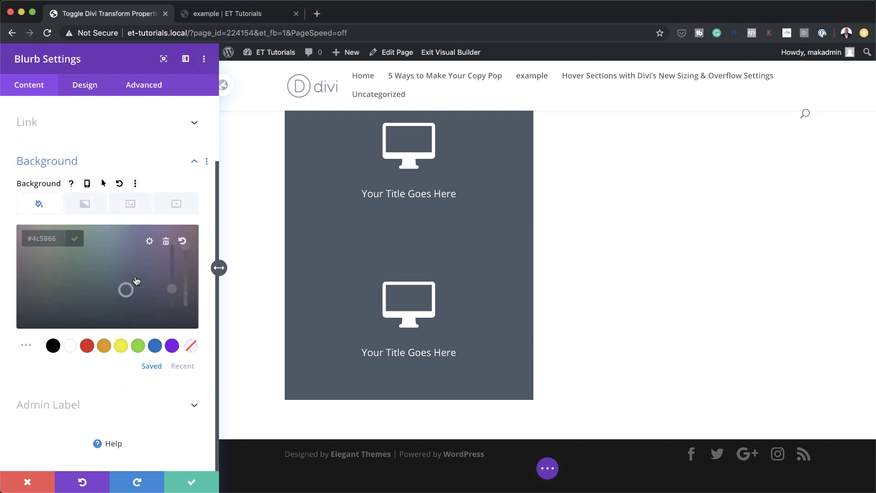
drag(185, 241, 186, 258)
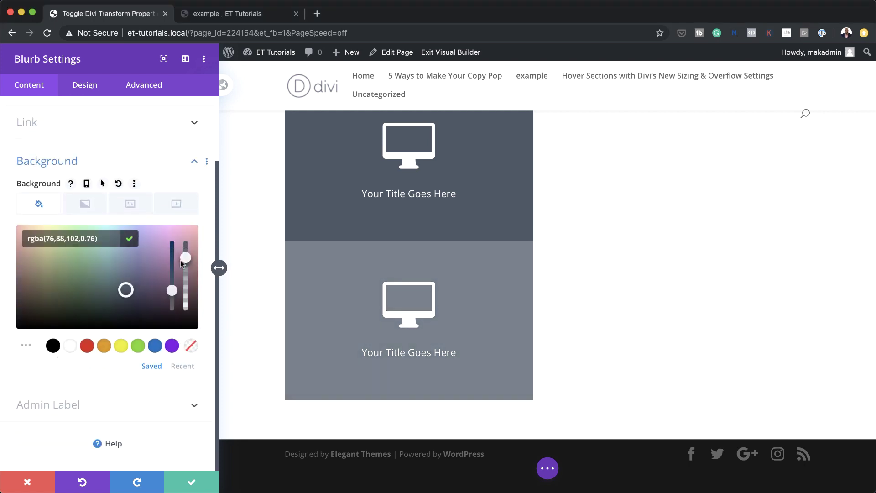
click(45, 238)
key(BackSpace)
key(BackSpace)
text(5)
scroll(129, 237, up, 4)
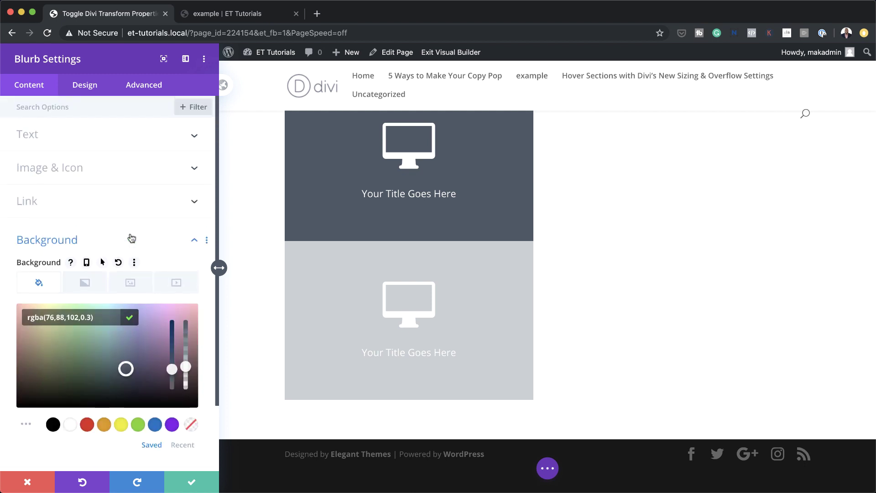
Add a Lorem ipsum paragraph as the duplicate blurb's body text and switch its text color to Dark.
click(74, 142)
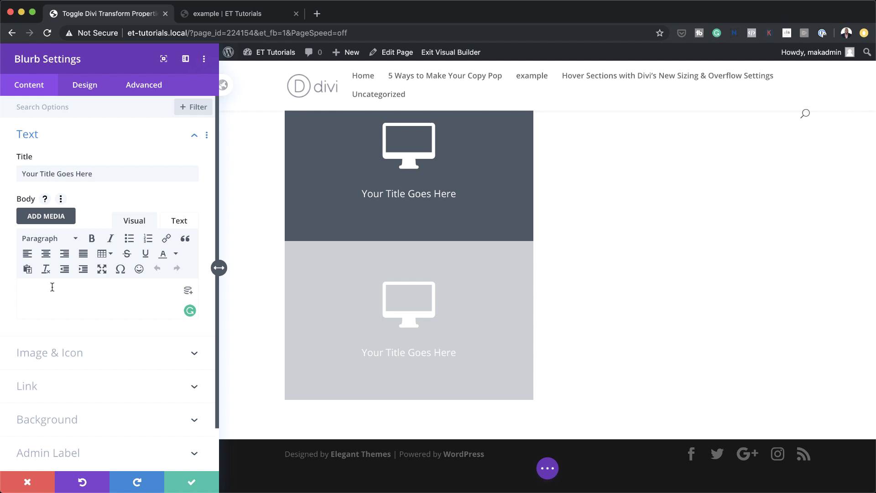
text(Lorem ipsum dolor sit amet, consectetuer adipiscing elit. Donec odio. Quisque volutpat mattis eros. Nullam malesuada erat ut turpis. Suspendisse urna nibh, viverra non, semper suscipit, posuere a, pede.)
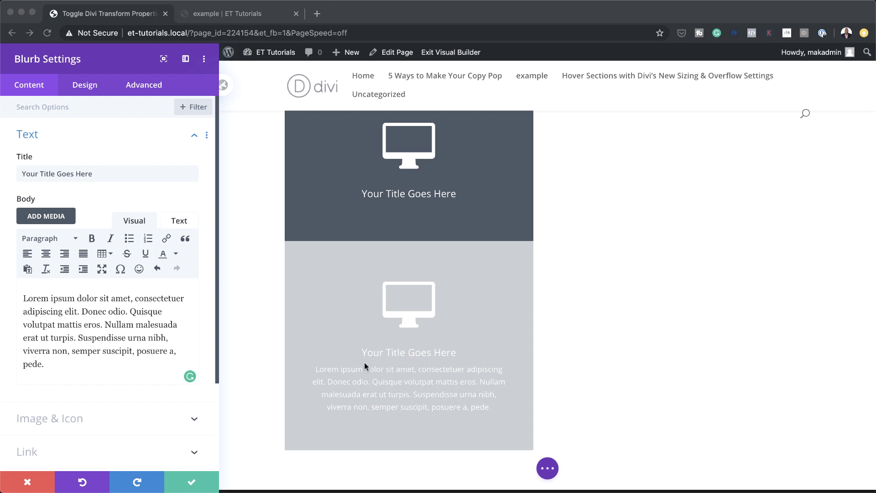
click(90, 88)
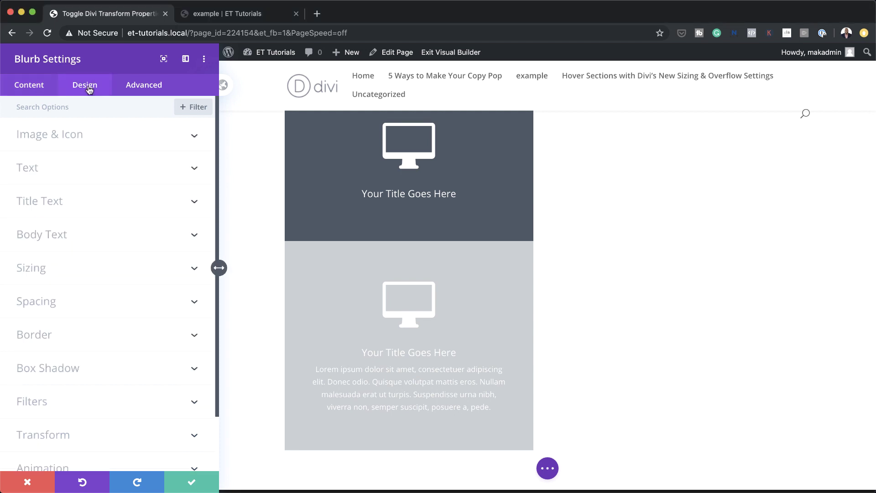
click(58, 169)
click(70, 199)
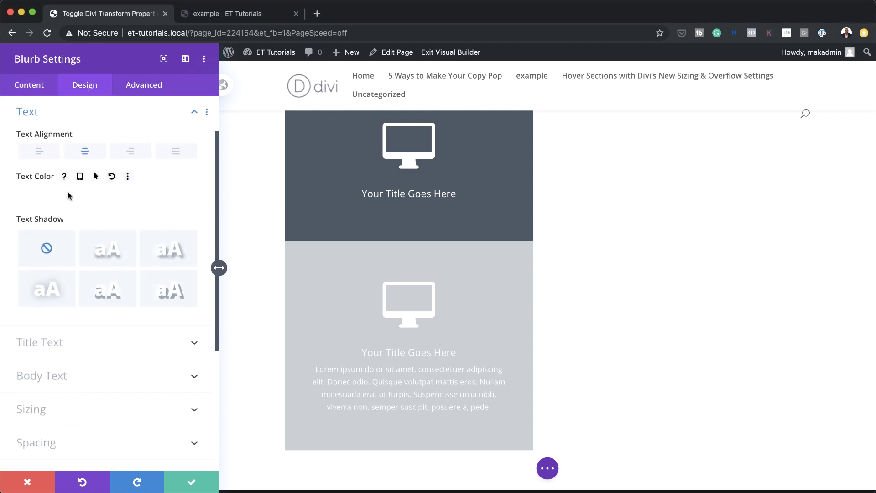
click(68, 222)
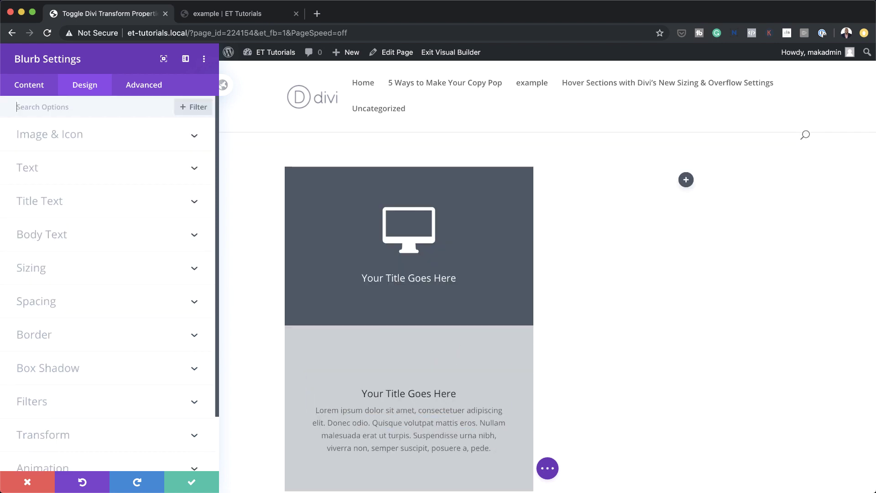
Unlink the duplicate blurb's vertical padding and set it to 20% top and 15% bottom.
click(88, 302)
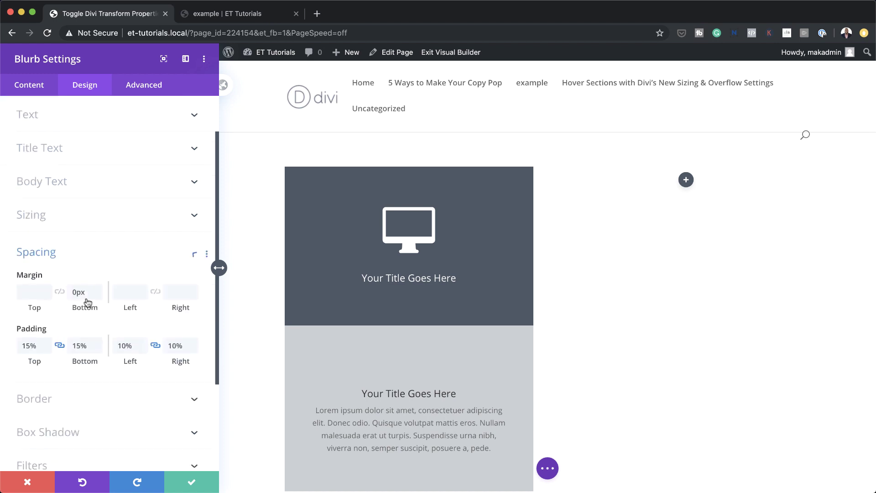
double_click(30, 218)
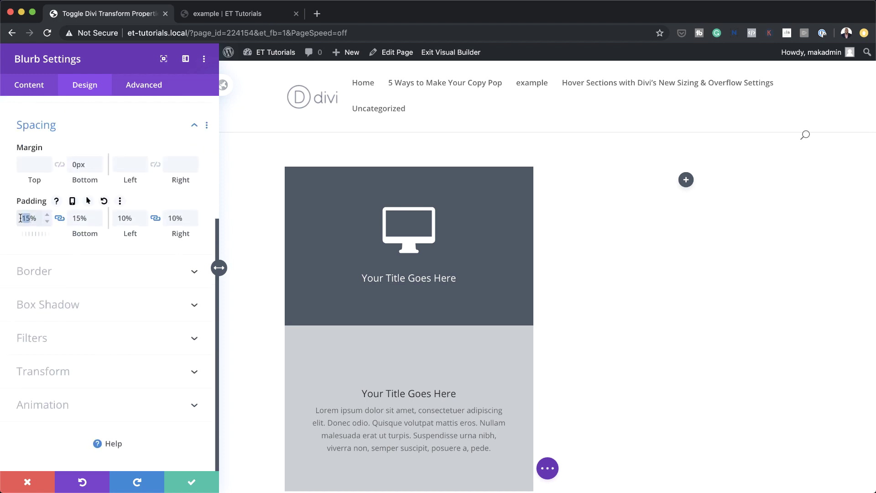
text(20)
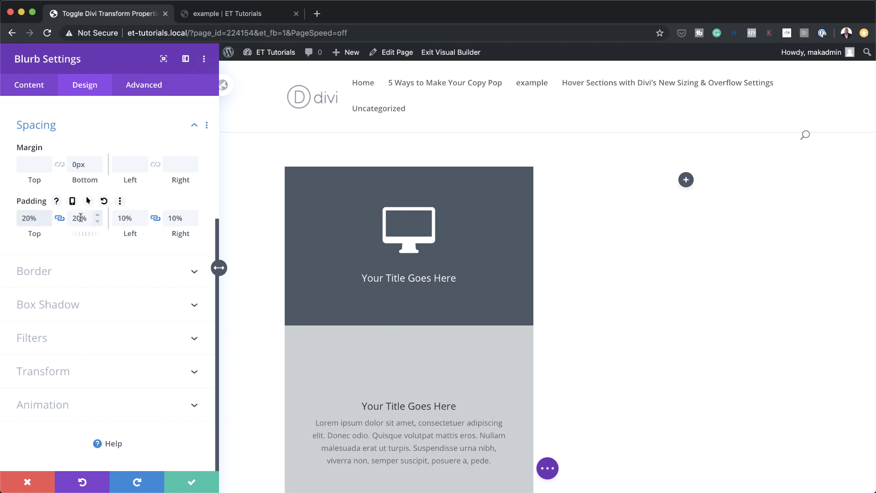
click(59, 218)
drag(81, 218, 67, 221)
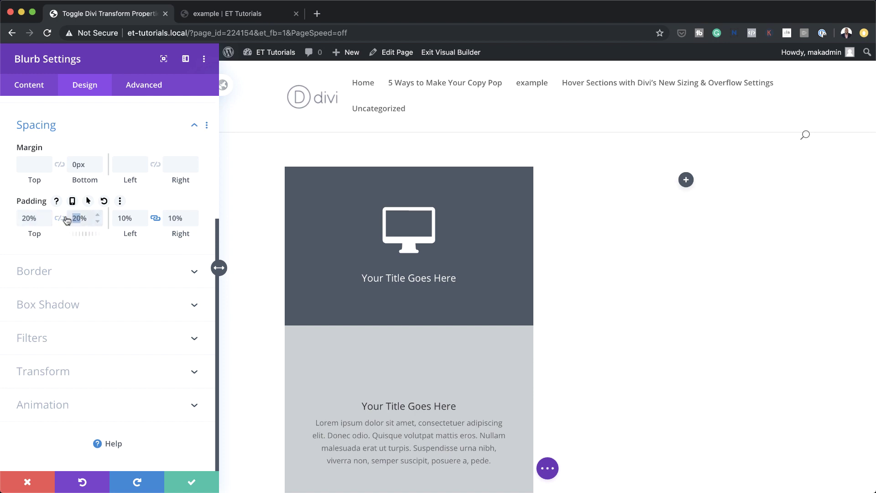
text(15)
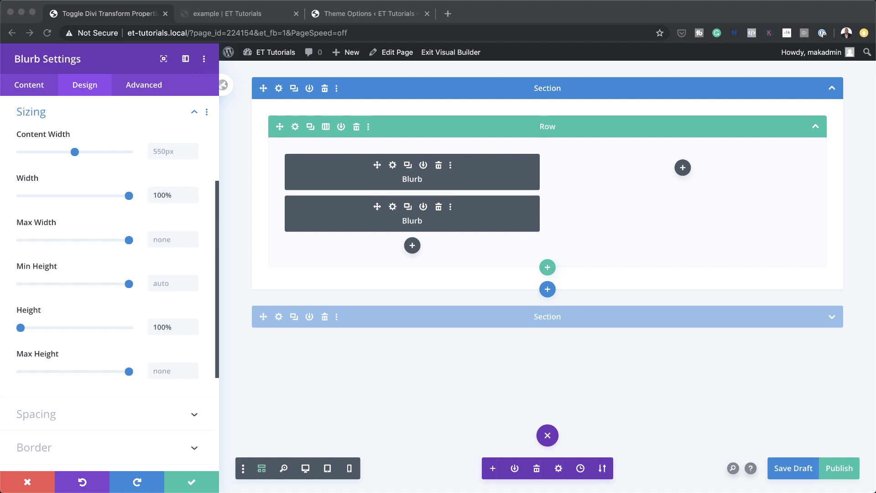
Examine the Main Element custom CSS in the duplicate blurb's advanced settings.
click(146, 86)
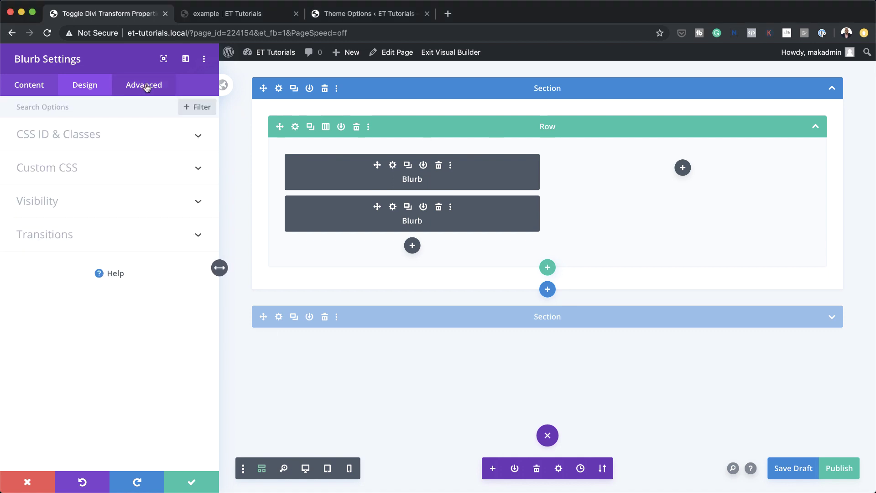
click(75, 170)
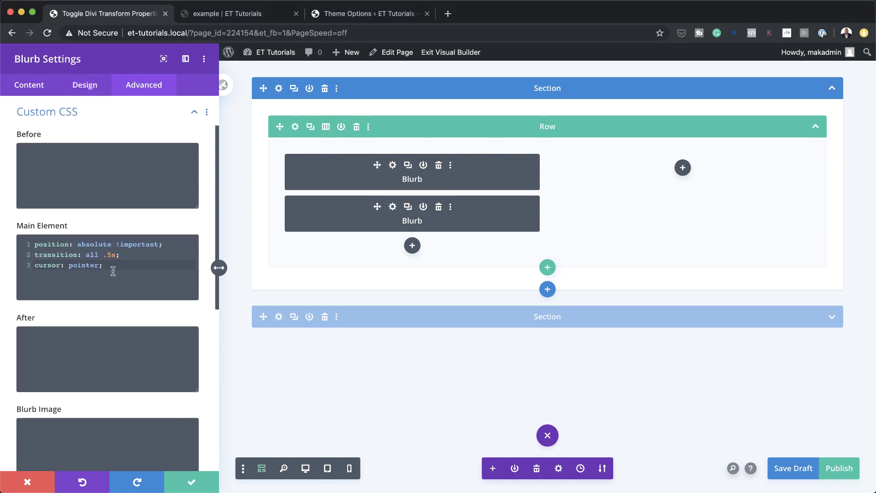
drag(106, 265, 31, 246)
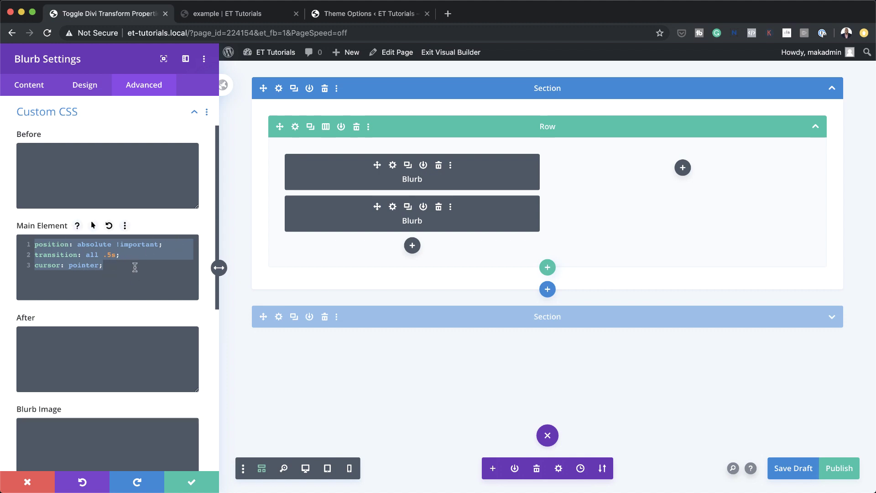
scroll(132, 264, down, 6)
scroll(135, 267, down, 2)
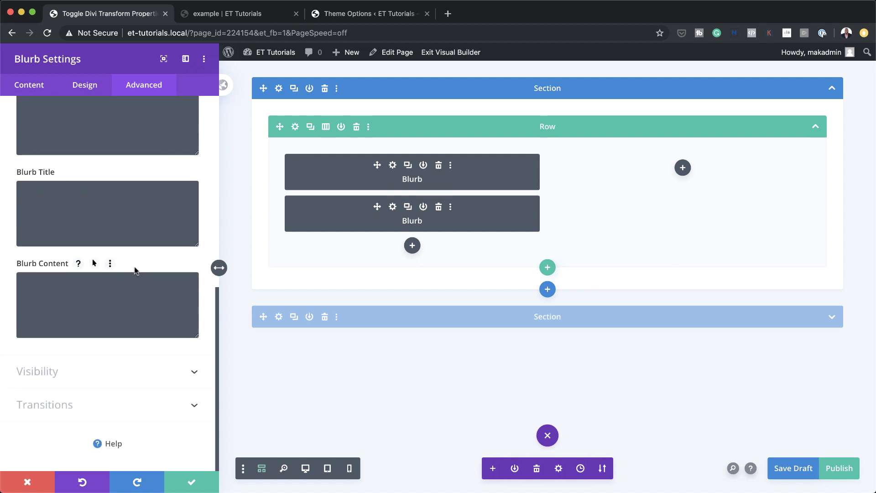
Check the duplicate blurb's Z index in its visibility options and return the builder to desktop view.
click(69, 375)
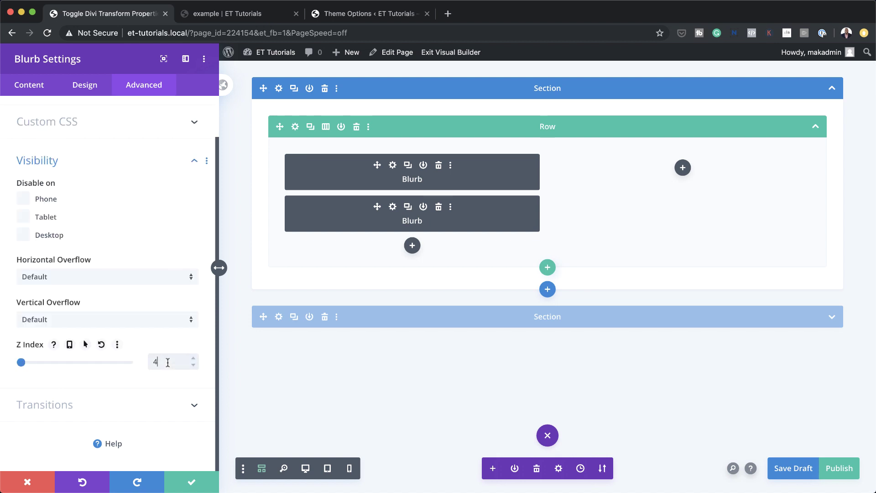
drag(167, 359, 139, 363)
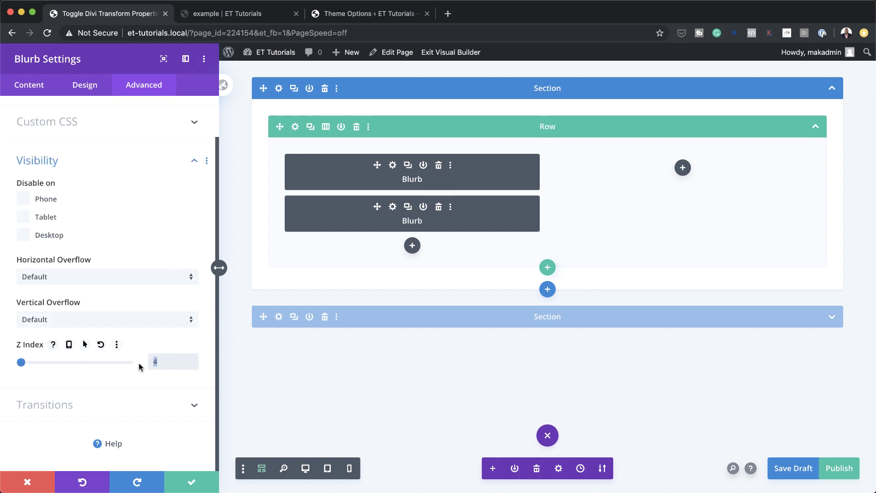
click(307, 470)
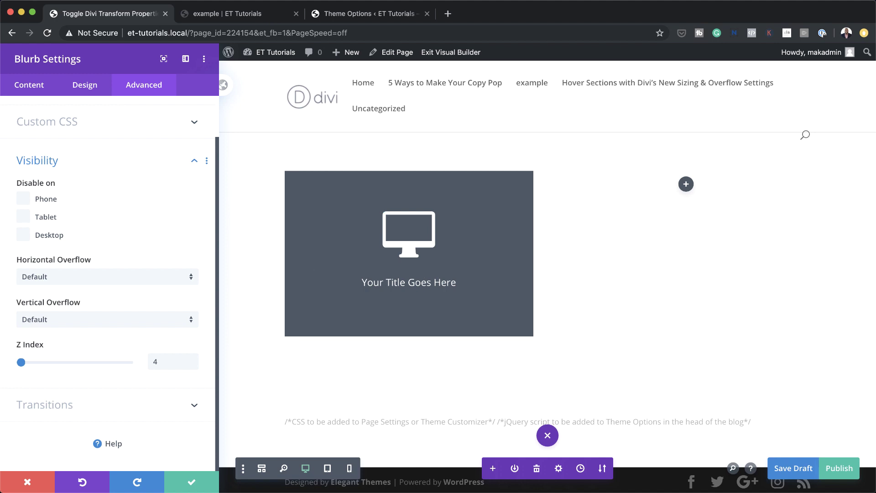
Examine the scale and origin values in the duplicate blurb's transform options.
click(87, 88)
scroll(78, 389, down, 3)
click(73, 370)
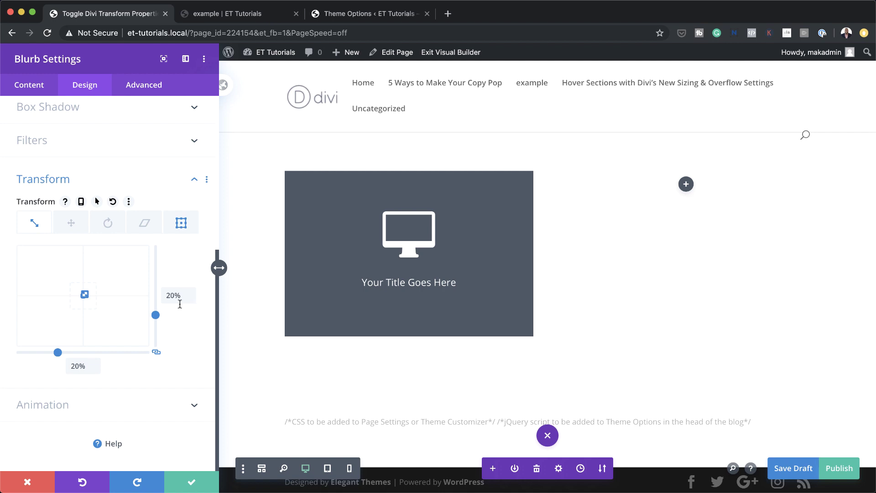
click(181, 222)
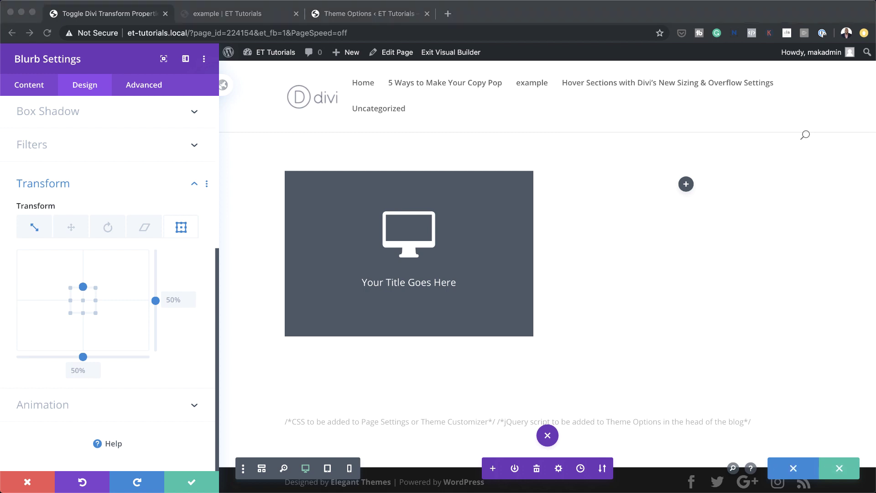
Check the CSS class assigned to the duplicate blurb and save the module settings.
click(141, 84)
click(143, 84)
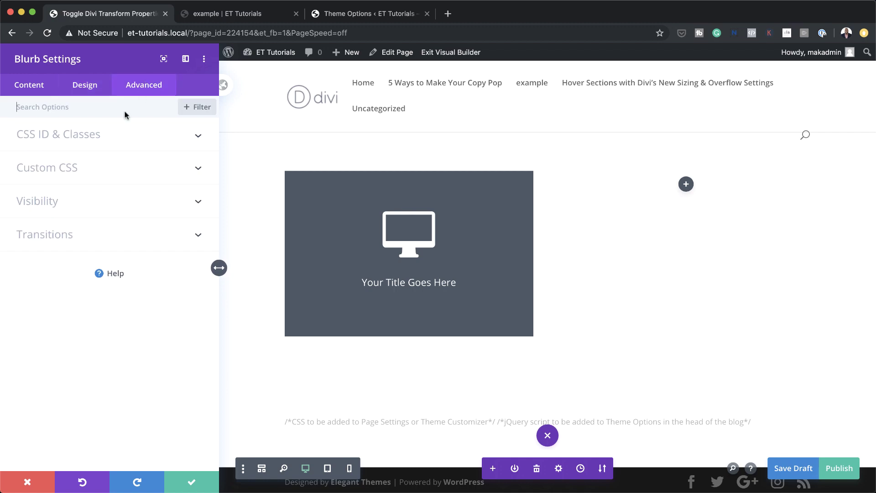
click(100, 137)
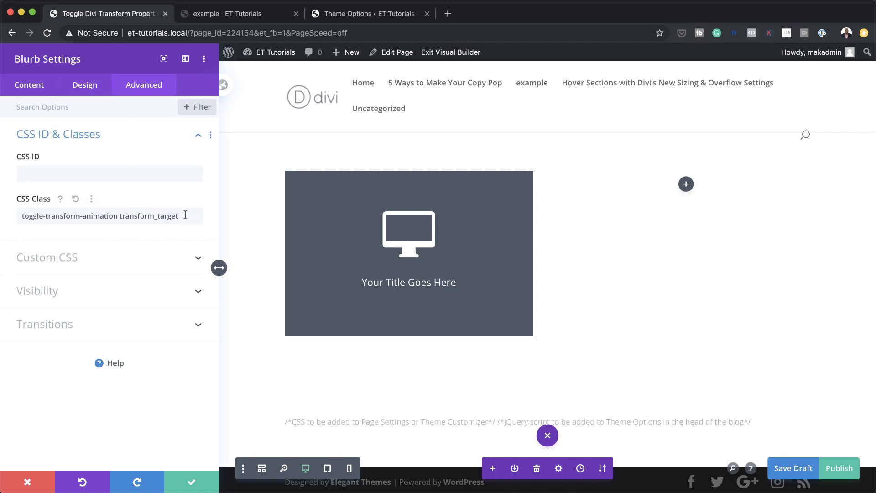
triple_click(186, 215)
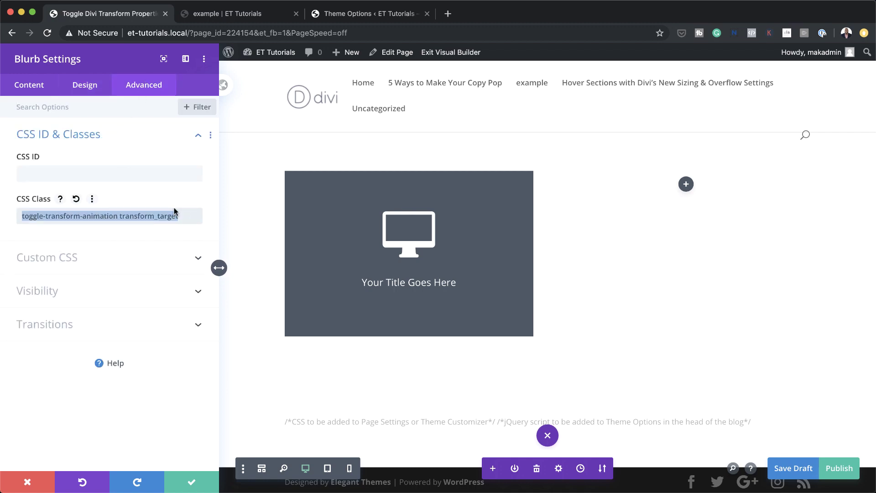
key(super+Tab)
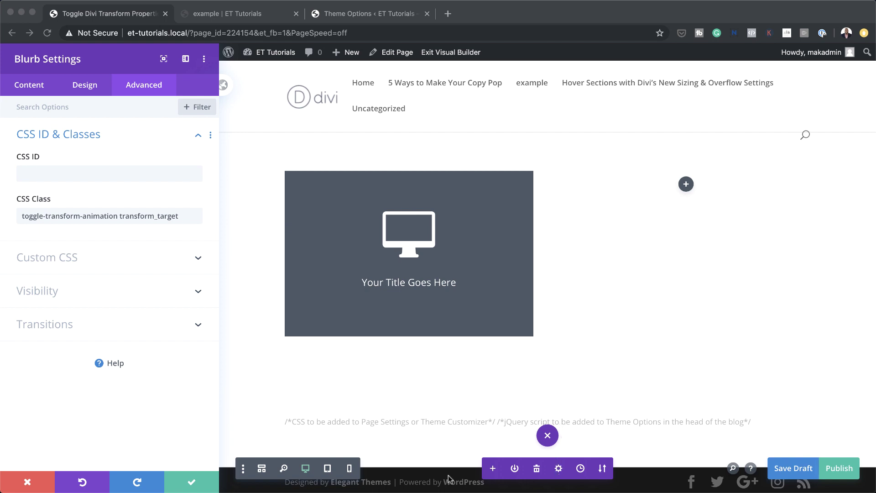
click(203, 488)
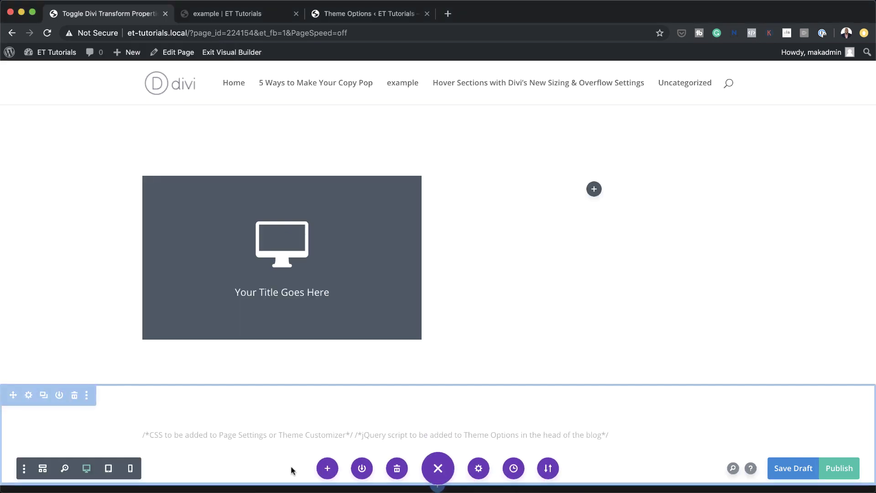
Add the page-level custom CSS rule ".toggle-transform-animation { transform: none !important; }" in the page settings.
click(479, 469)
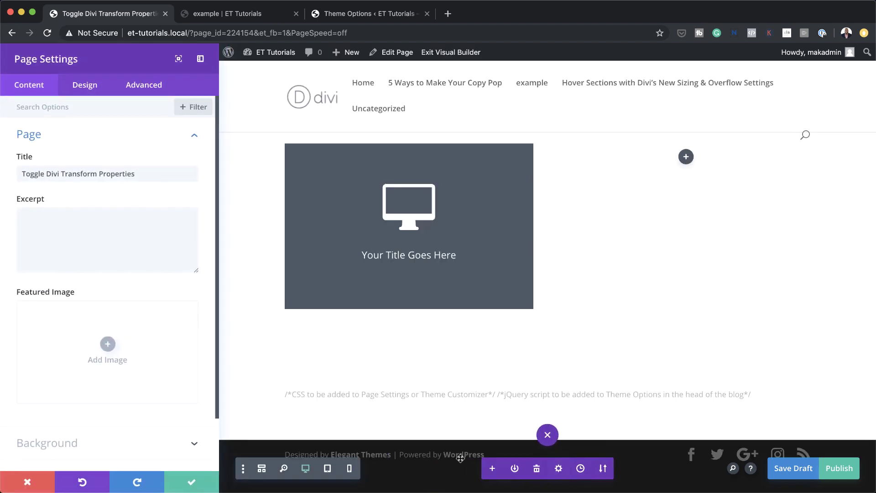
click(145, 93)
click(60, 134)
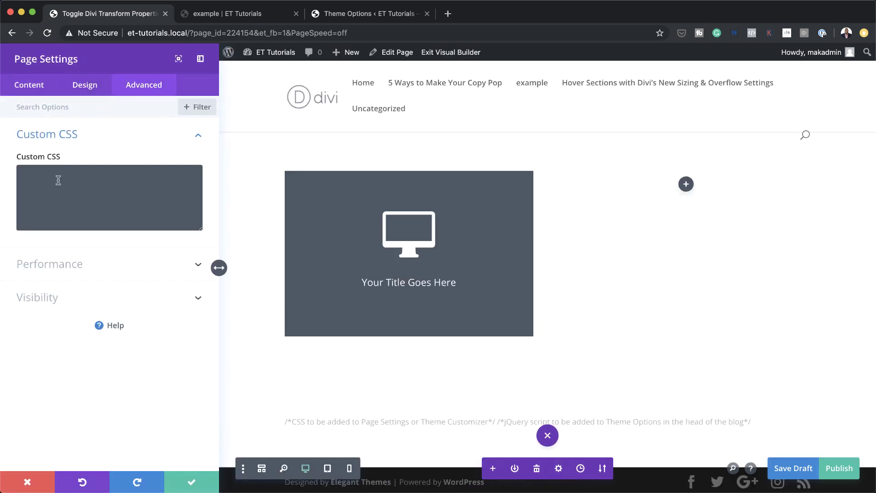
text(.toggle-transform-animation {   transform: none !important; })
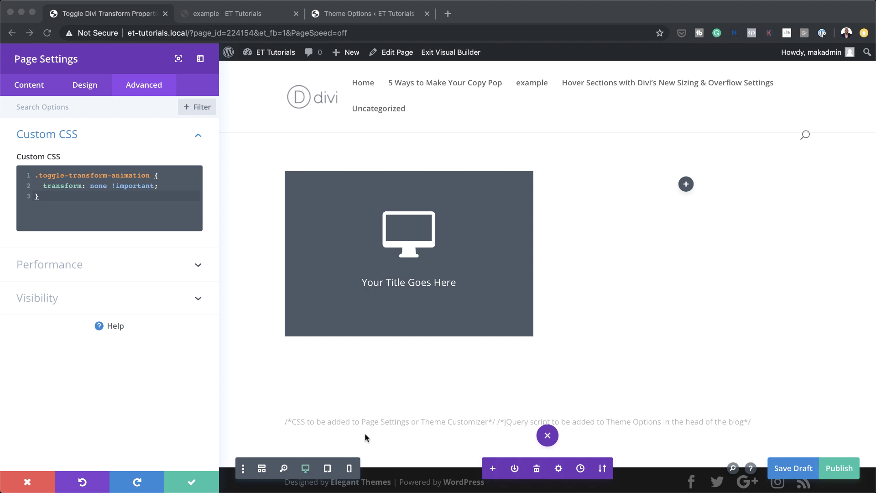
In the Theme Options browser tab, add the jQuery click-toggle script for .transform_target to the blog's head code and save the changes.
click(345, 15)
scroll(268, 298, up, 15)
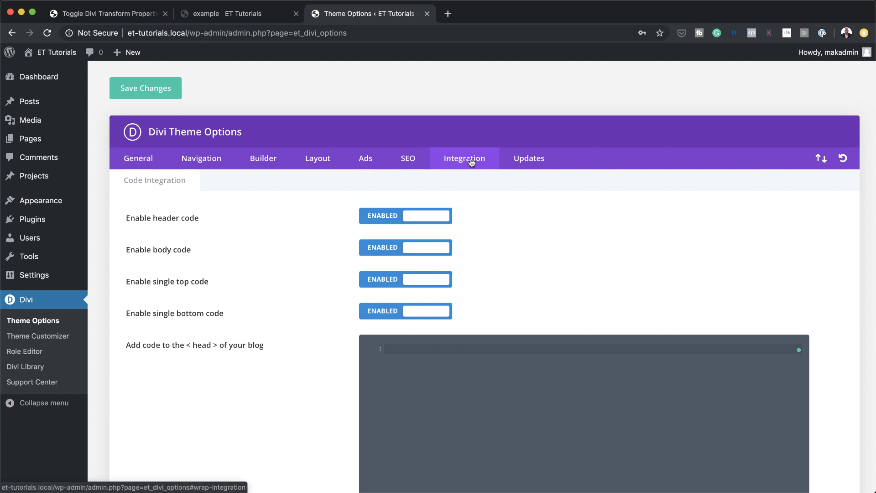
scroll(469, 329, down, 3)
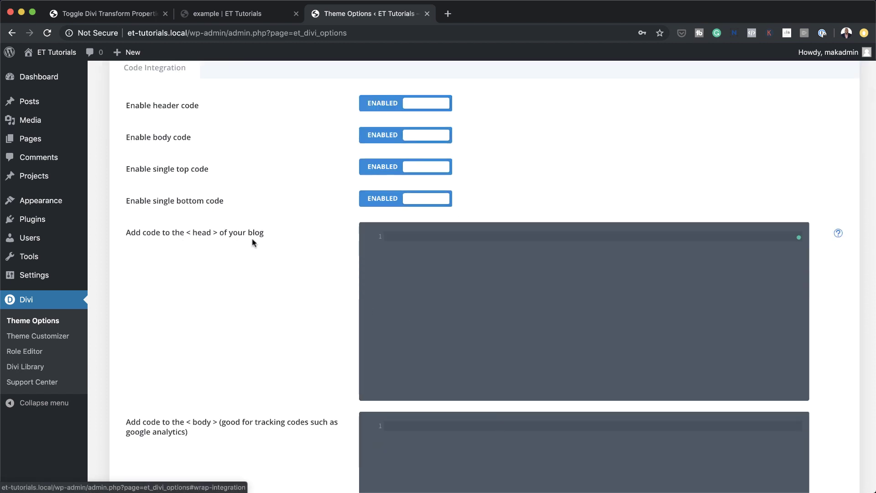
click(402, 239)
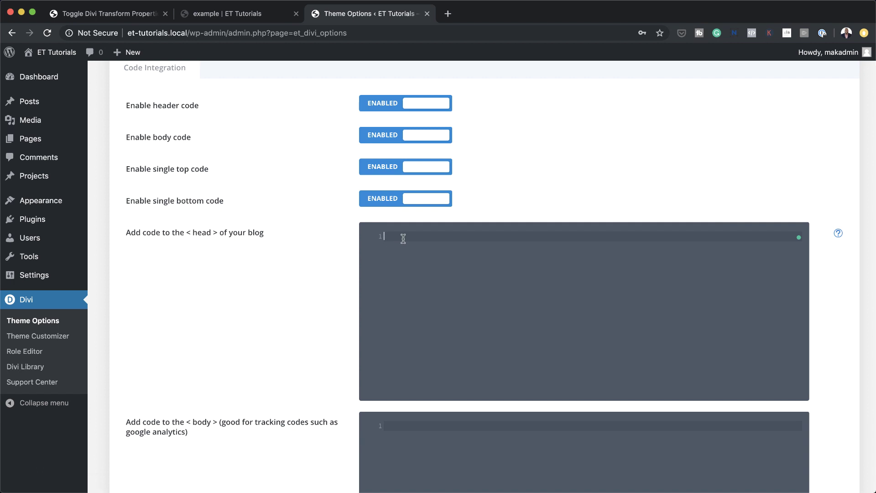
text(<script> jQuery(document).ready(function() {     jQuery('.transform_target').click(function(){         jQuery(this).toggleClass('toggle-transform-animation');     }); }); </script>)
scroll(400, 368, down, 15)
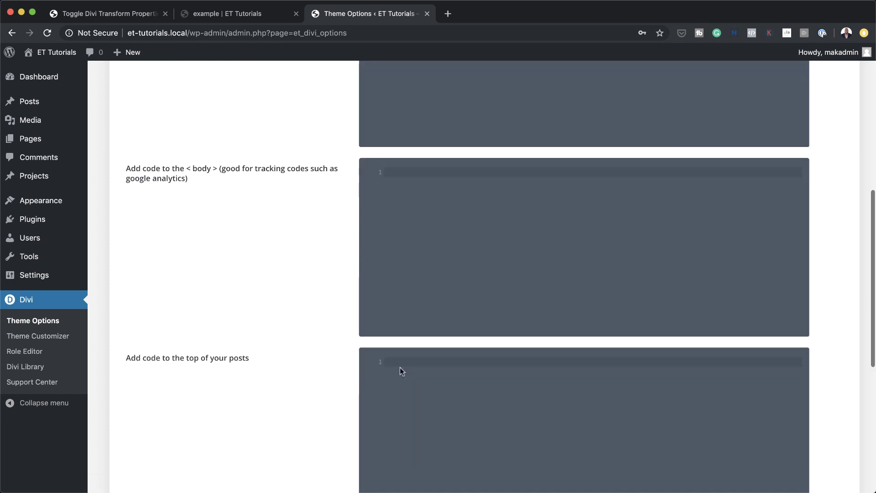
click(165, 452)
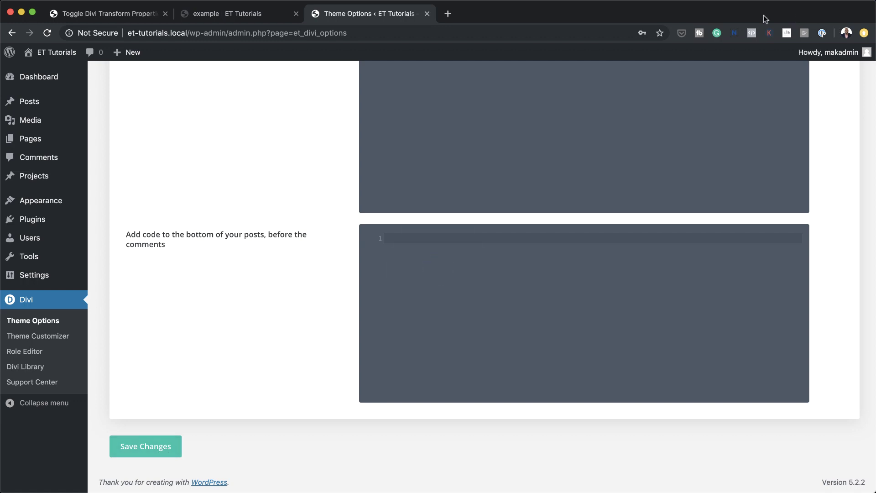
Return to the Toggle Divi Transform Properties page, save and publish it, and exit the visual builder to test the blurb toggle.
click(146, 18)
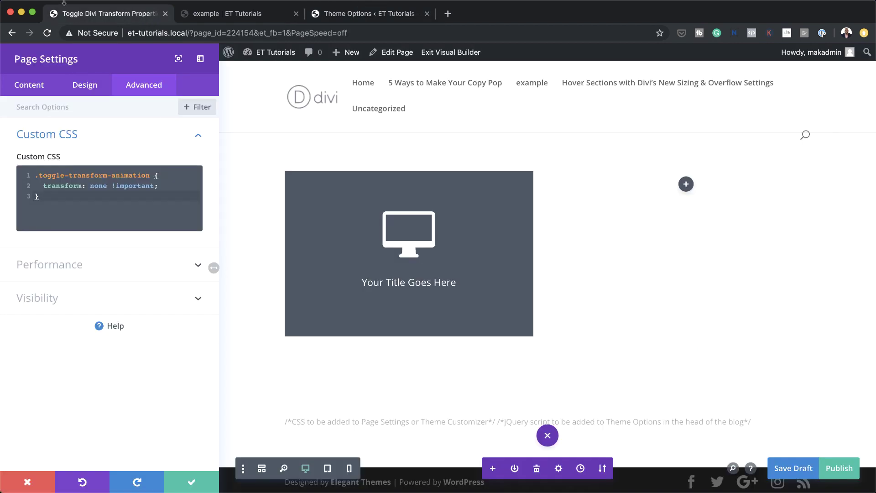
click(178, 483)
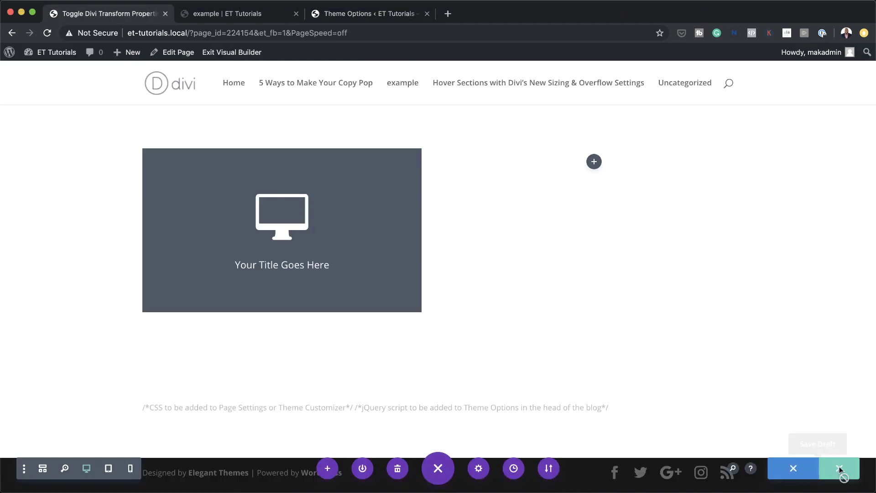
click(234, 54)
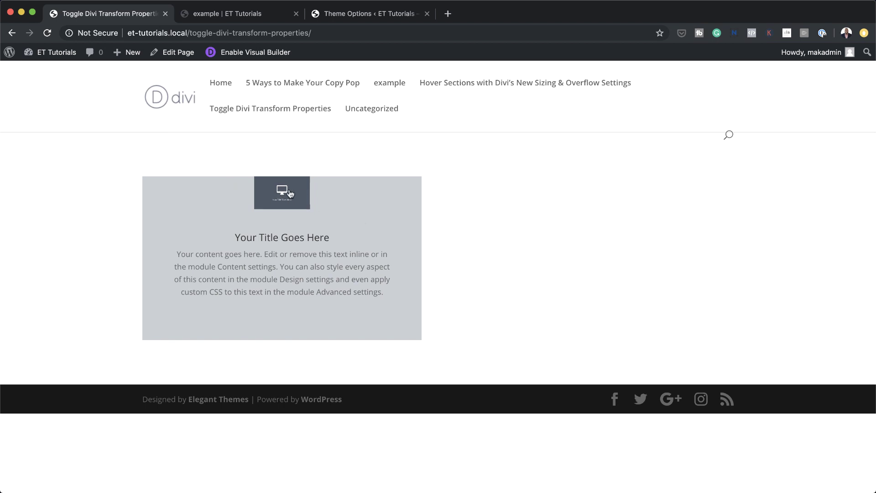
mouse_move(290, 194)
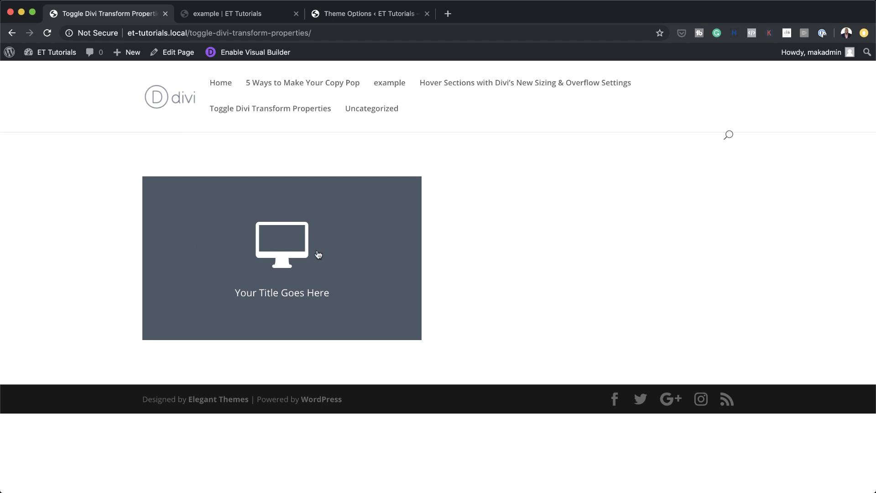
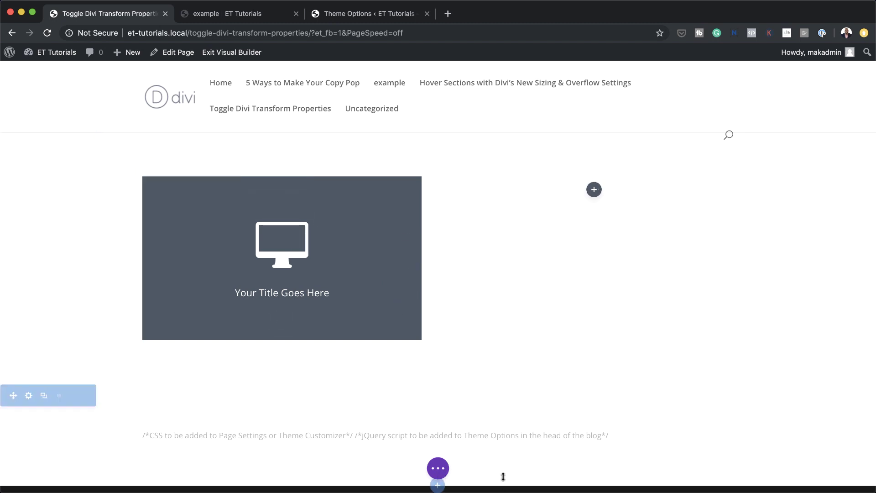
Duplicate both blurbs in wireframe view and move the copies into the second column in the same order, returning to desktop view.
click(438, 470)
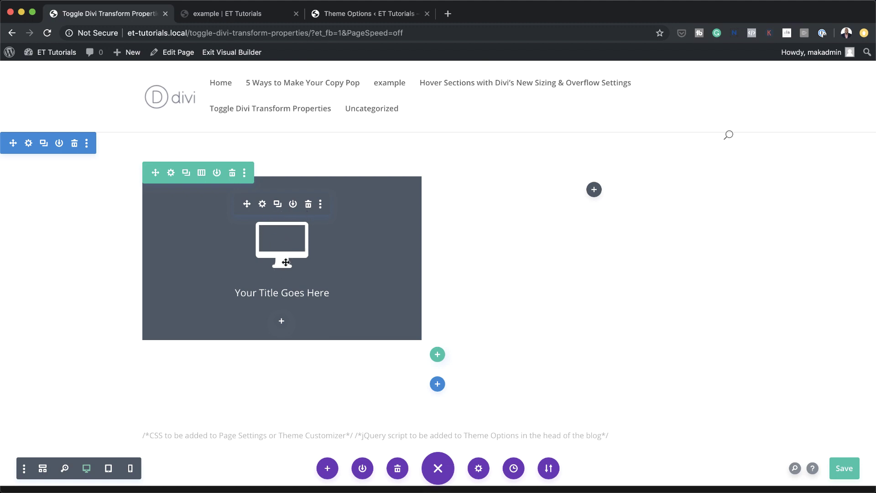
click(43, 471)
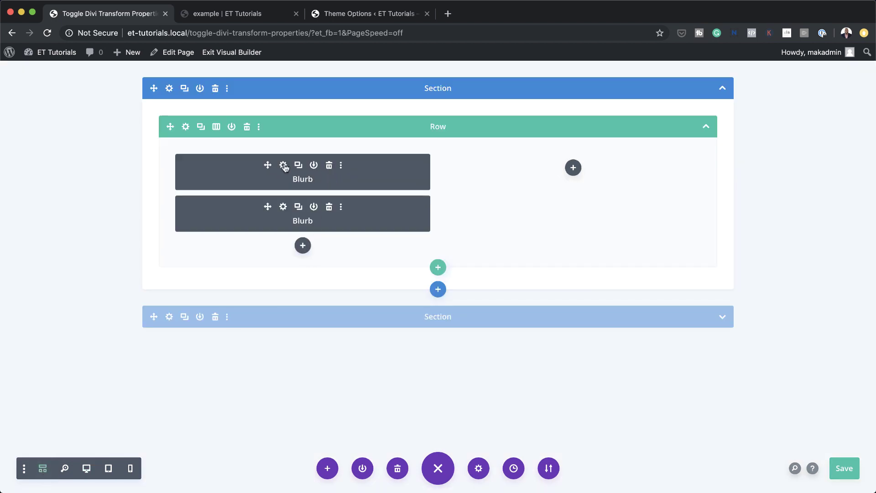
click(299, 165)
drag(265, 166, 532, 176)
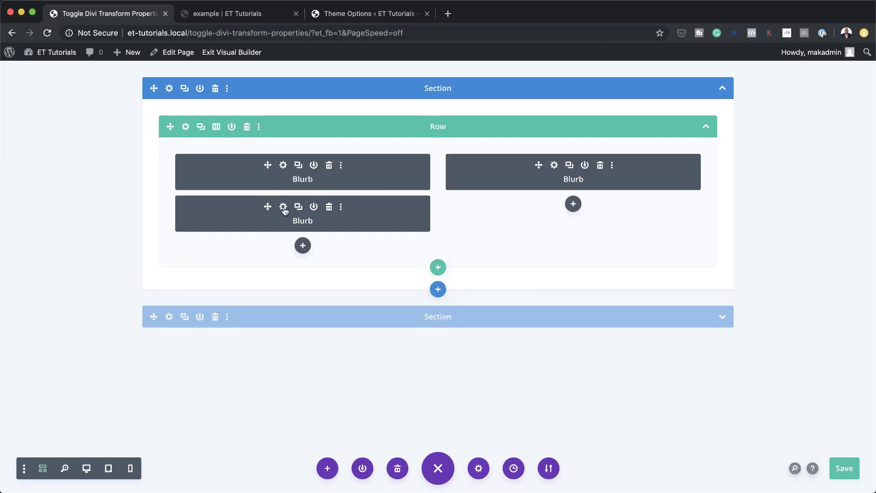
click(298, 207)
drag(268, 207, 496, 218)
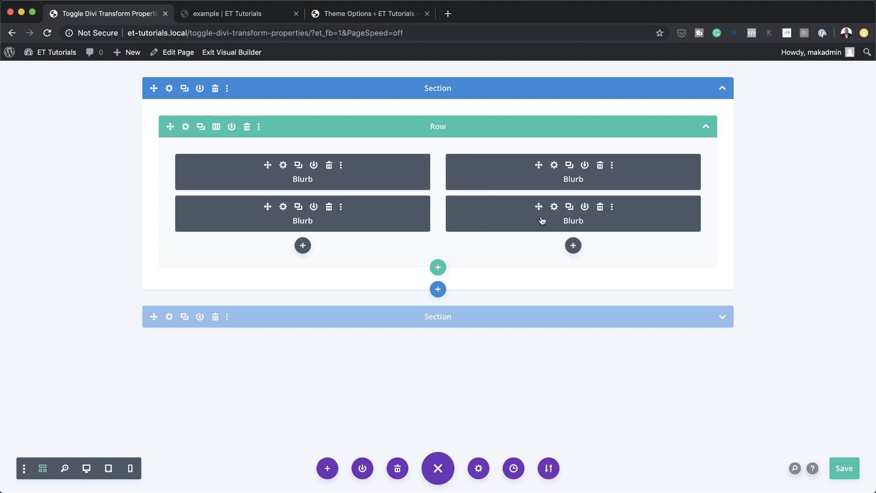
click(87, 469)
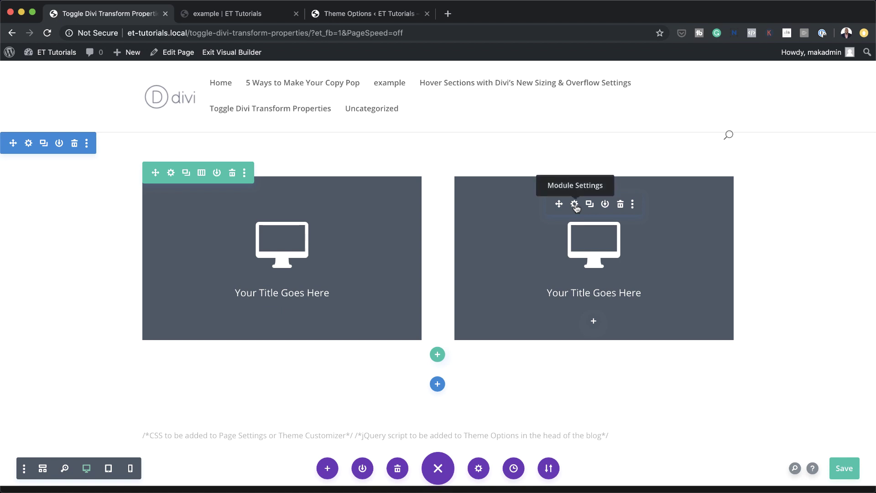
Unlink the translate axes of the second column's front blurb, set its horizontal translate to 100%, and save the module settings.
click(575, 205)
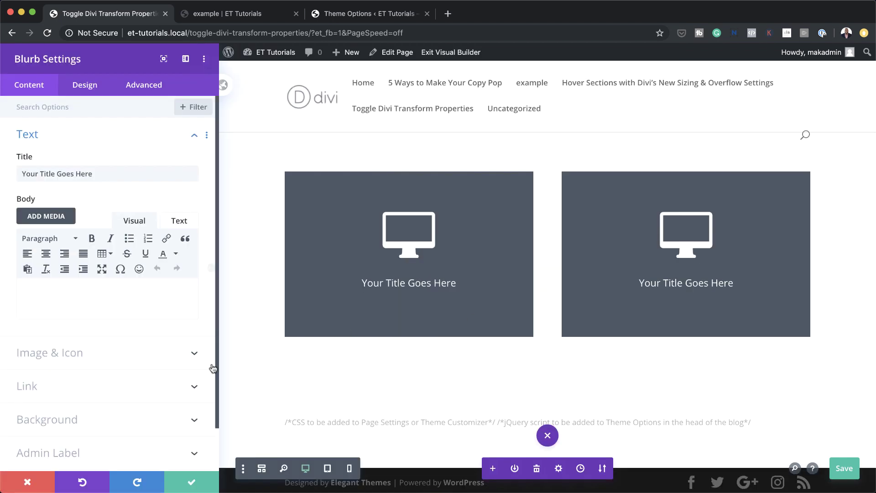
scroll(152, 385, down, 1)
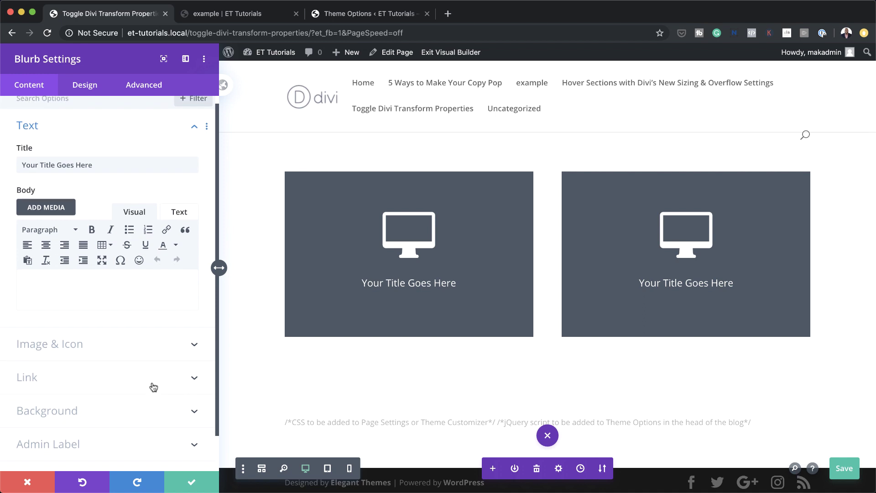
click(86, 92)
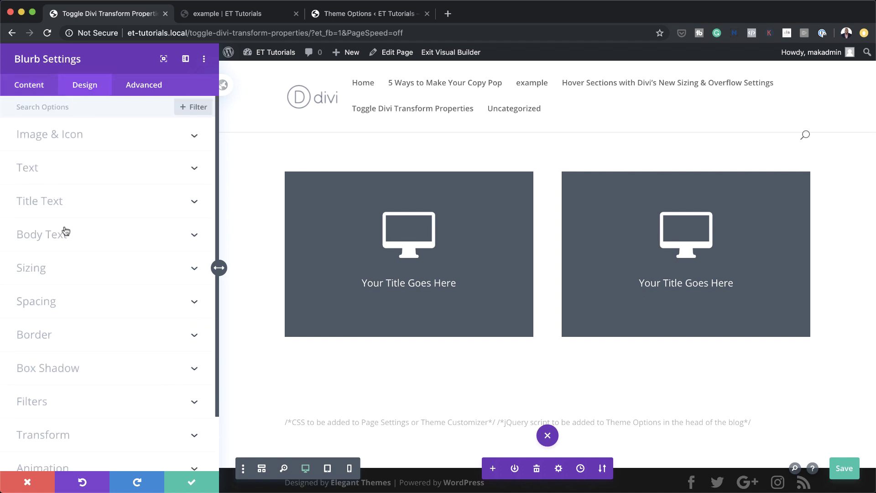
scroll(78, 370, down, 3)
click(77, 373)
scroll(54, 310, down, 3)
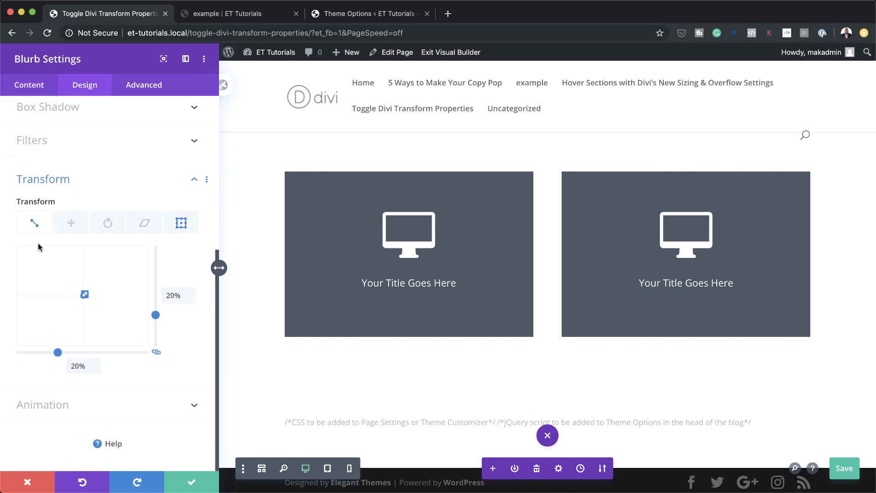
click(79, 224)
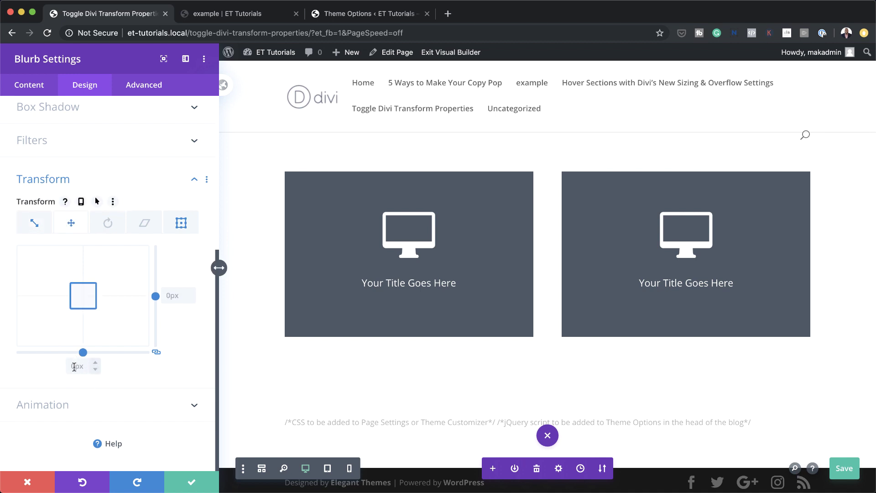
click(156, 354)
click(69, 366)
text(100)
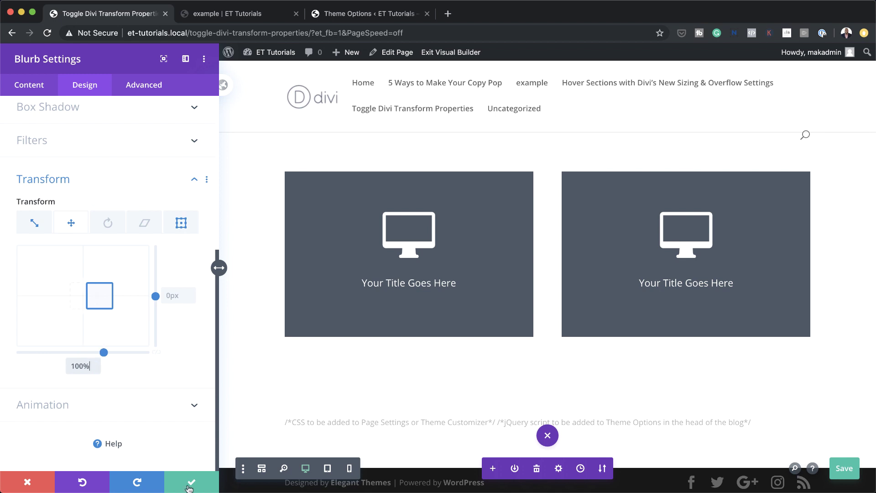
click(191, 483)
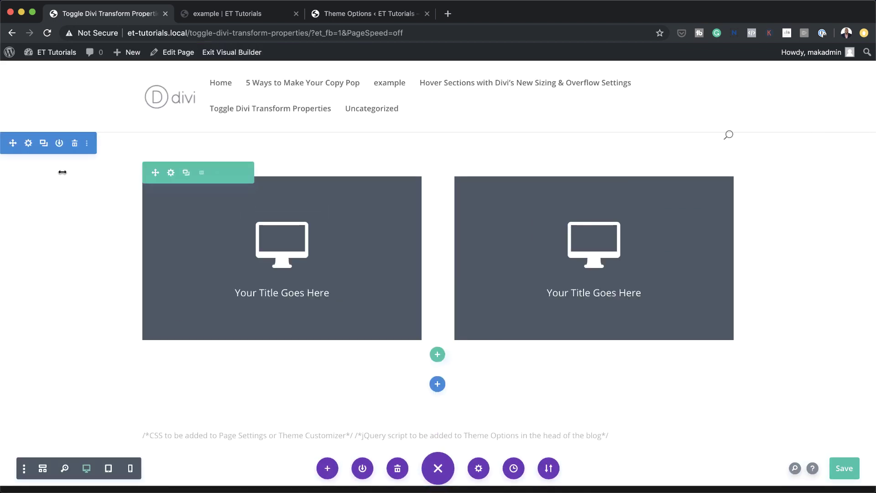
Set the blurb section's horizontal overflow to Hidden in its visibility options and save the section settings.
click(28, 145)
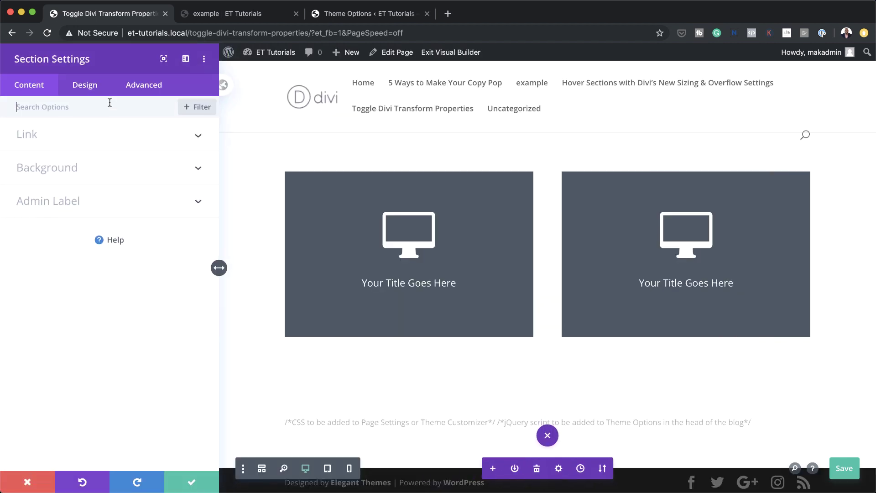
click(133, 91)
click(73, 202)
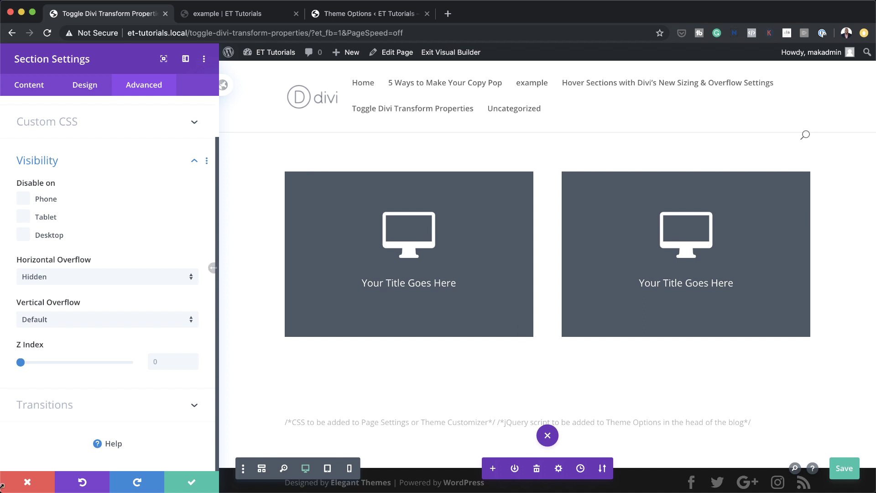
click(192, 483)
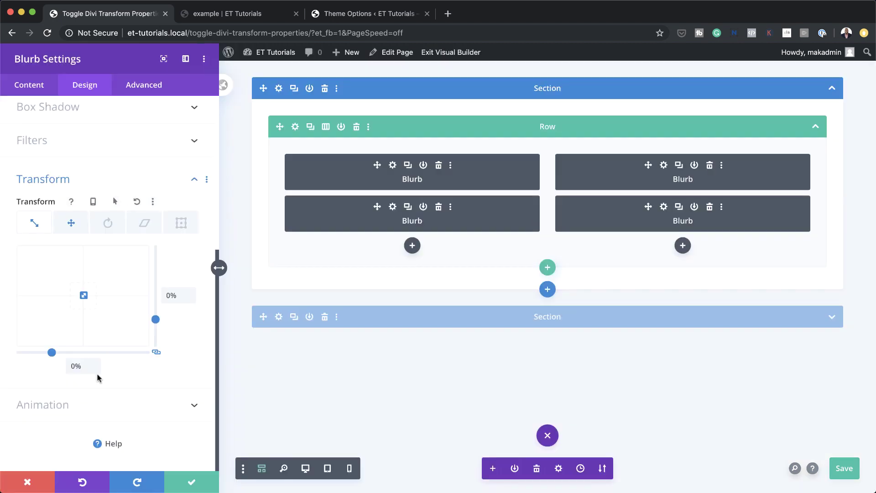
Set the blurb's transform origin to the centre, save the settings, and exit the visual builder to test the second column's toggle.
click(192, 225)
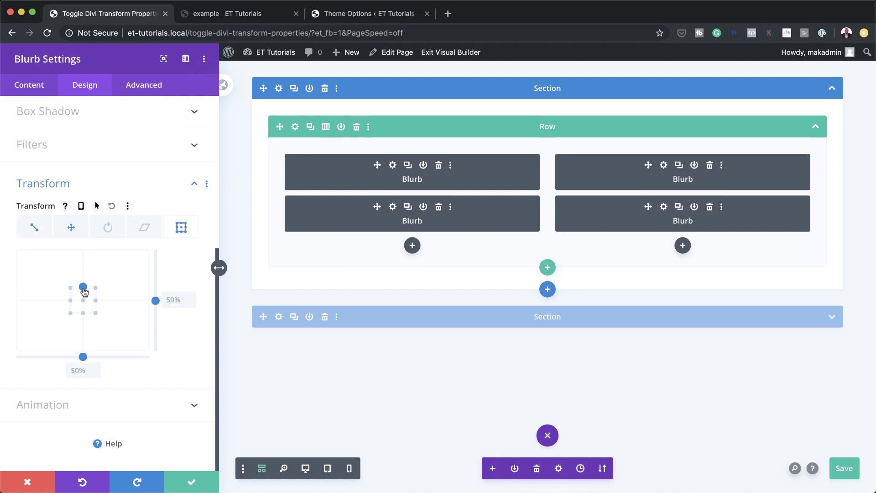
click(82, 300)
click(35, 225)
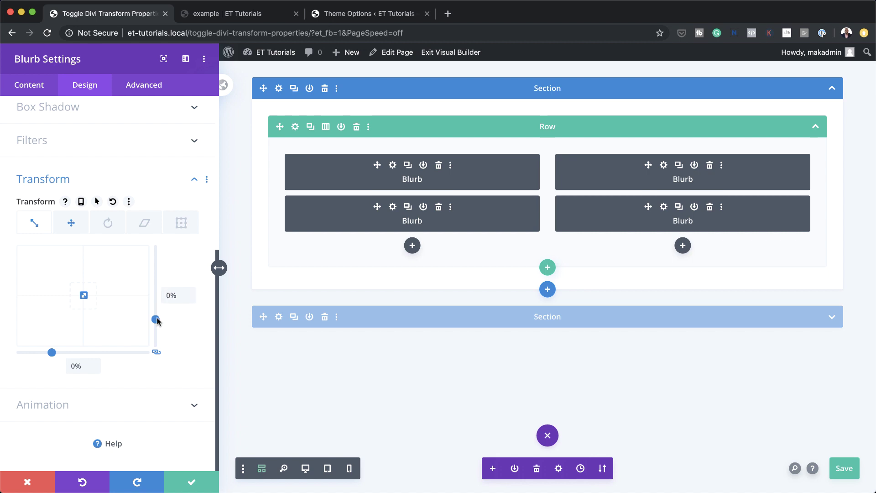
click(191, 482)
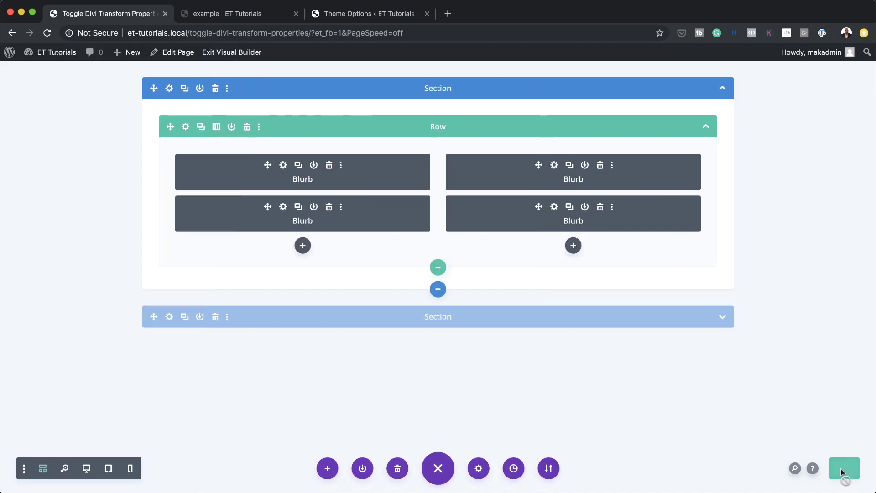
click(217, 52)
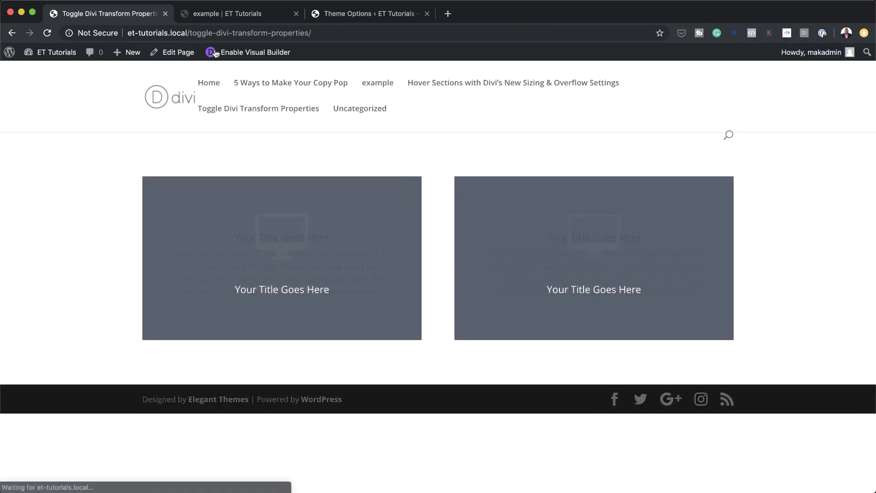
mouse_move(622, 257)
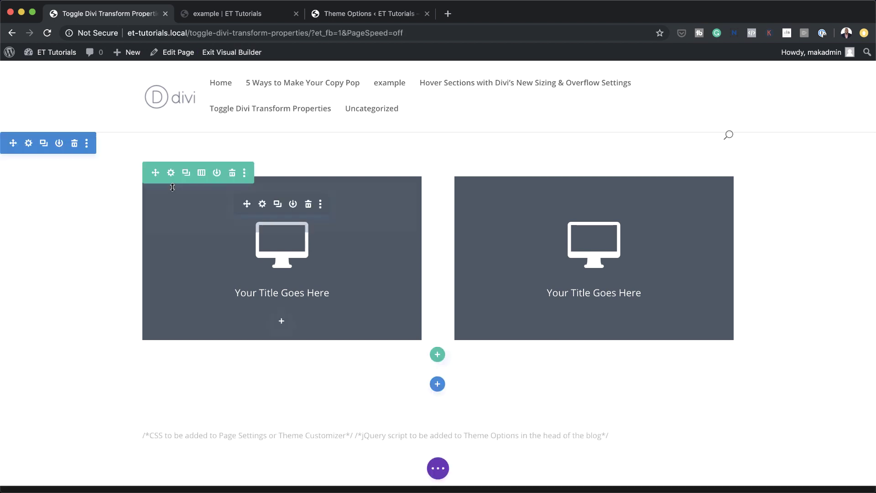
Duplicate the section containing the two columns of stacked blurbs.
click(44, 145)
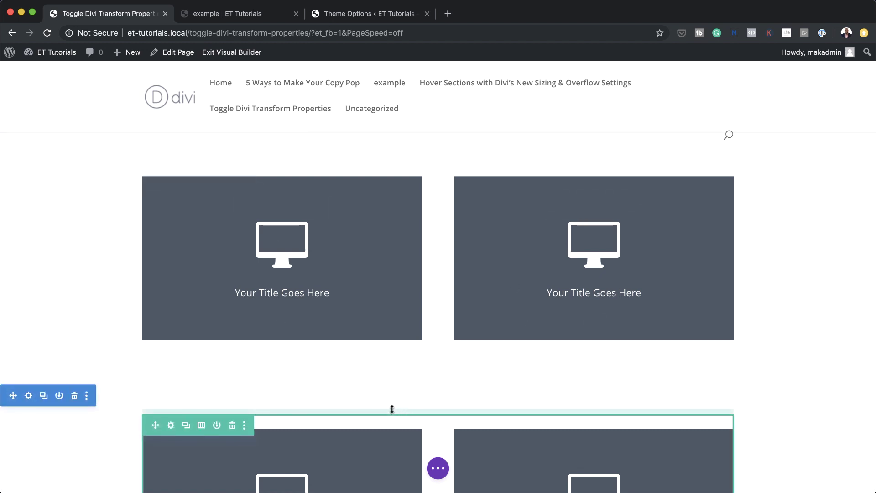
scroll(376, 432, down, 3)
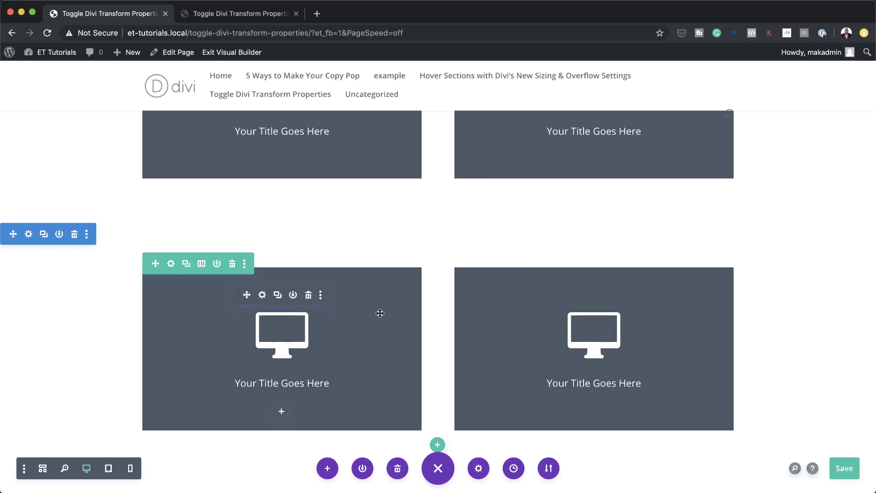
Set the vertical-axis rotation of the second-column front blurb in the duplicated section to 85 degrees and save the module settings.
click(42, 470)
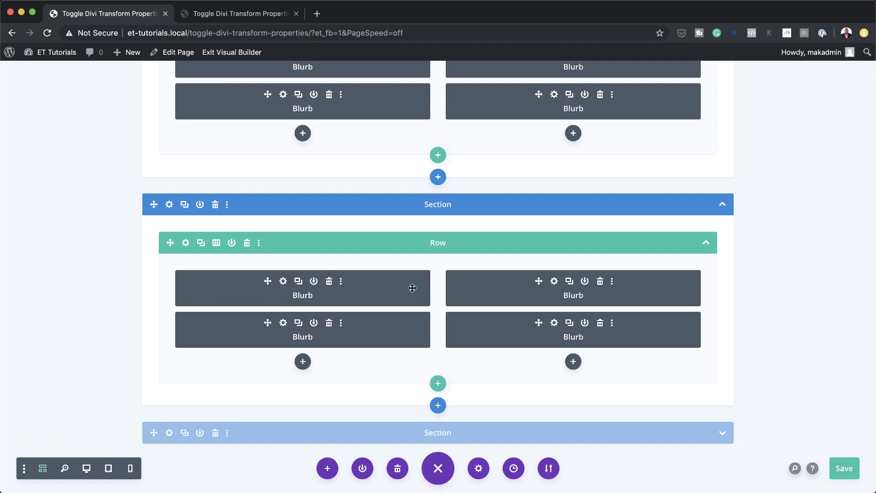
click(556, 282)
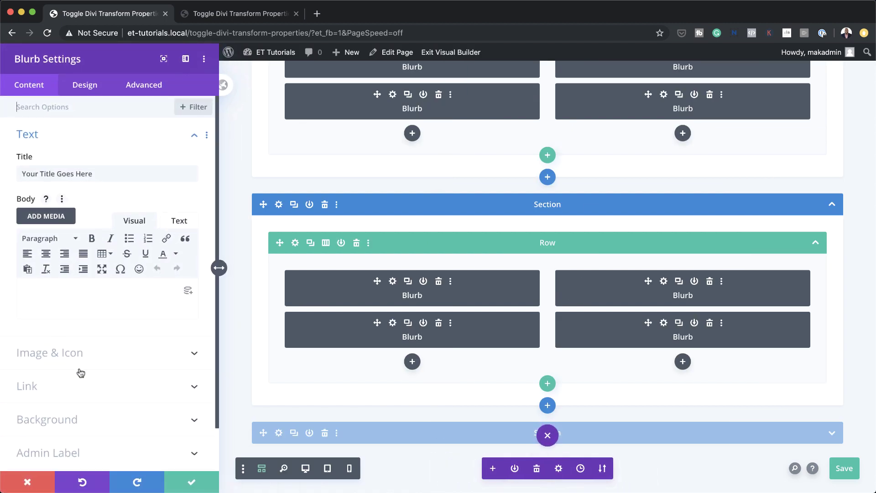
click(307, 474)
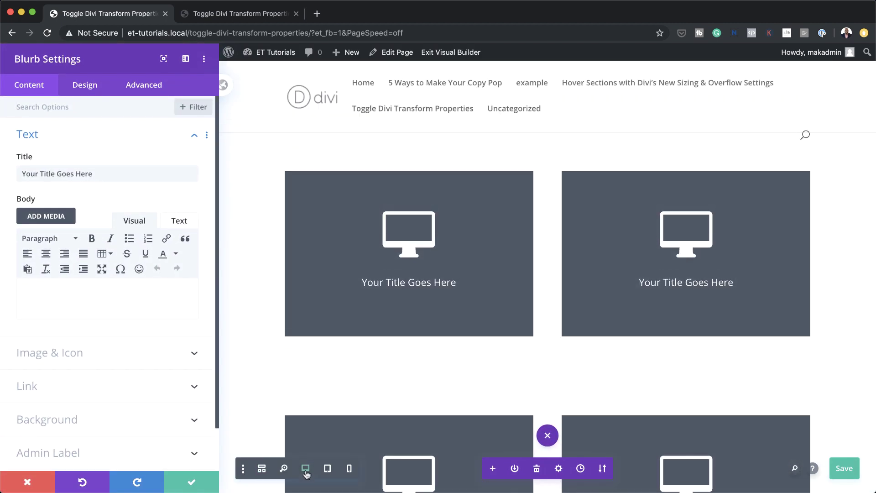
click(84, 85)
scroll(80, 385, down, 3)
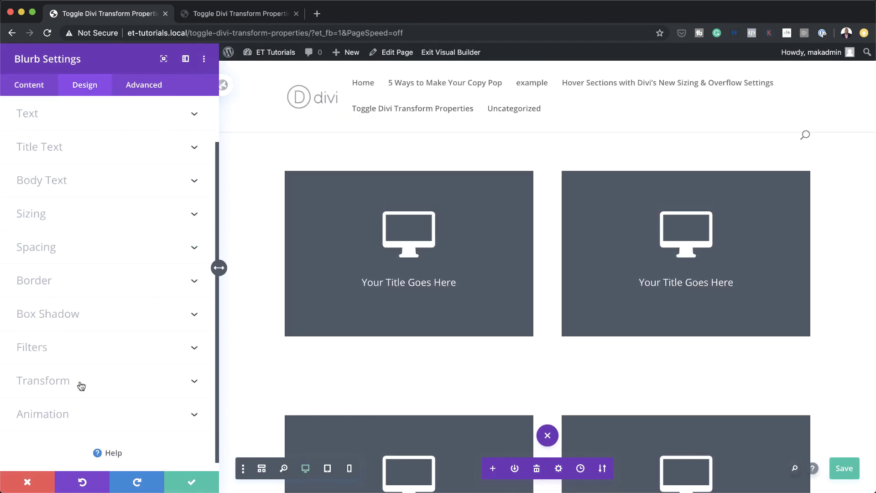
click(55, 375)
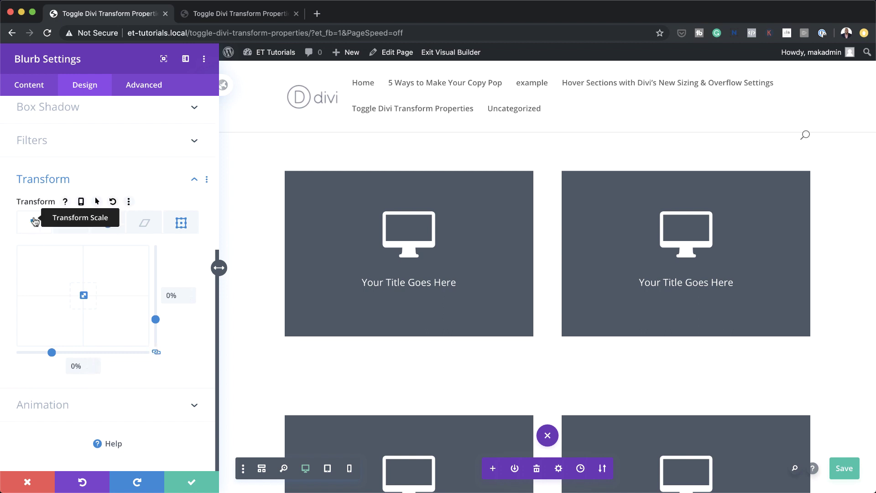
click(107, 224)
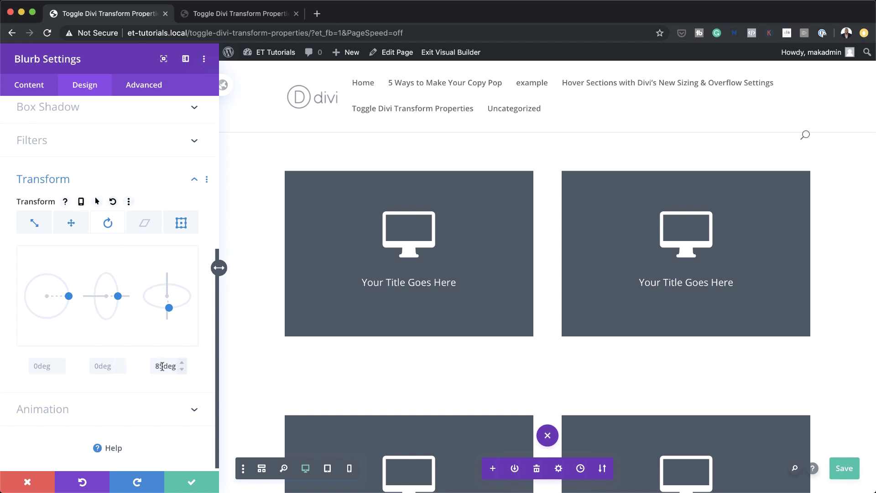
click(199, 480)
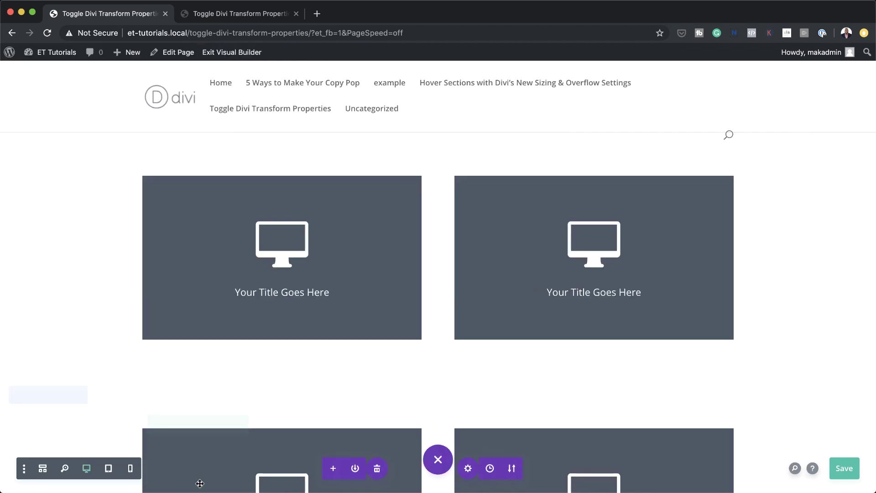
Reload the live page and toggle the duplicated section's second-column blurb to test its rotation effect.
click(238, 14)
click(50, 33)
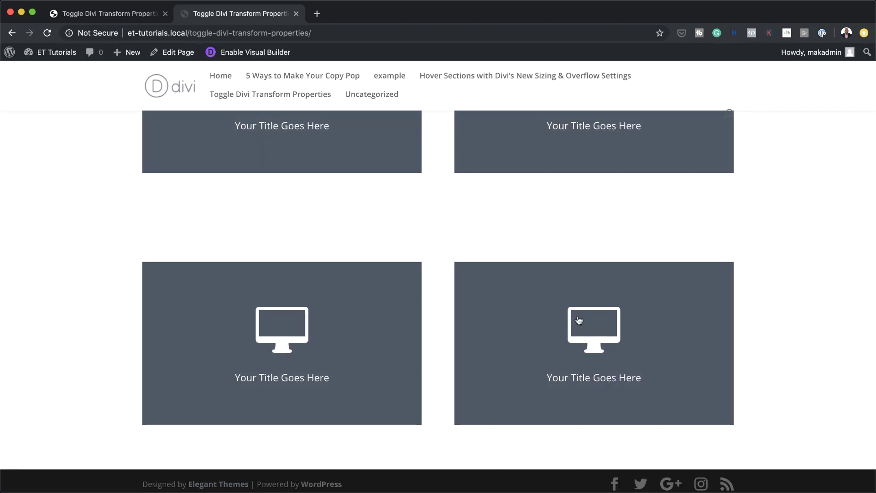
mouse_move(578, 318)
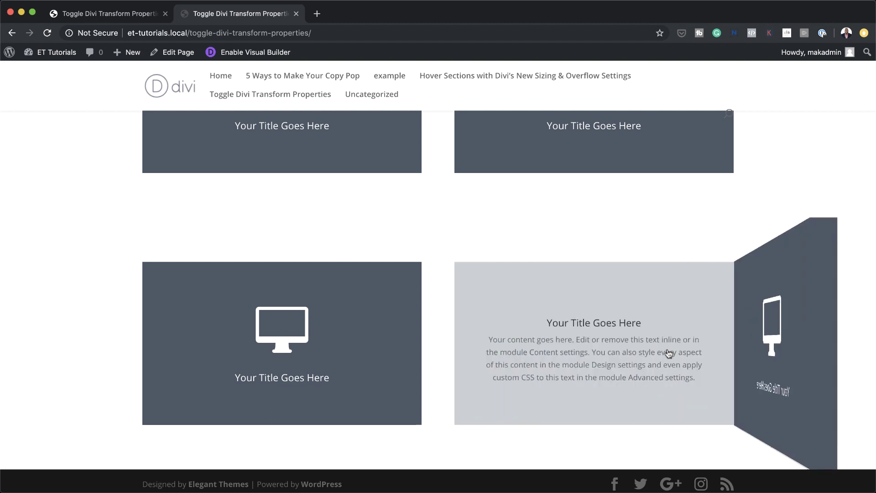
Reopen that front blurb in the builder, set its vertical-axis rotation to 85 degrees and its transform origin to left centre, and save the settings.
key(ctrl+shift+Tab)
scroll(457, 419, down, 5)
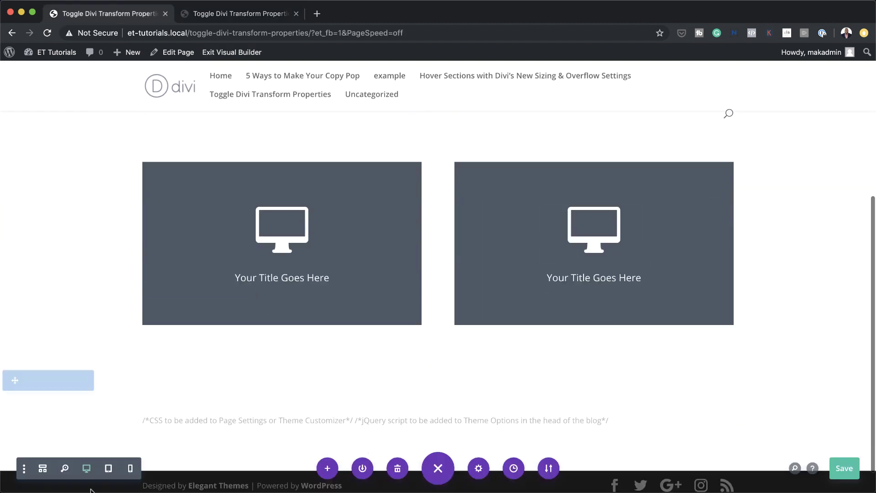
click(43, 469)
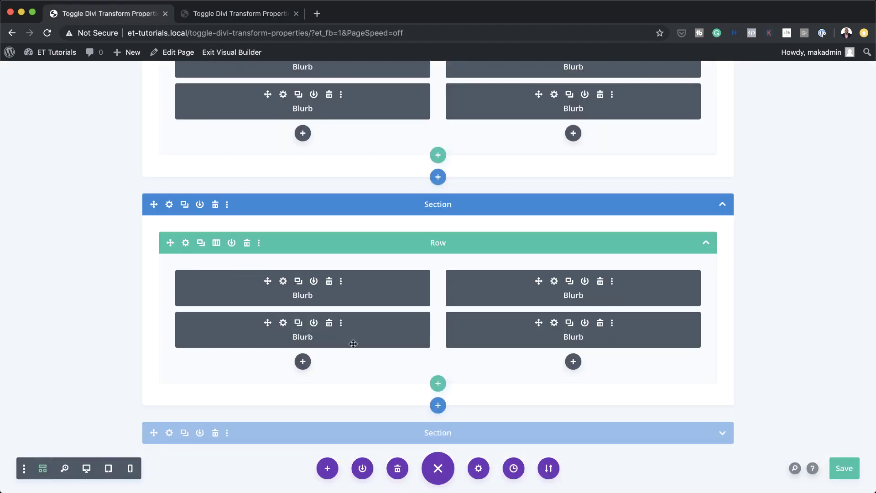
click(554, 281)
click(84, 85)
scroll(104, 315, down, 2)
click(54, 371)
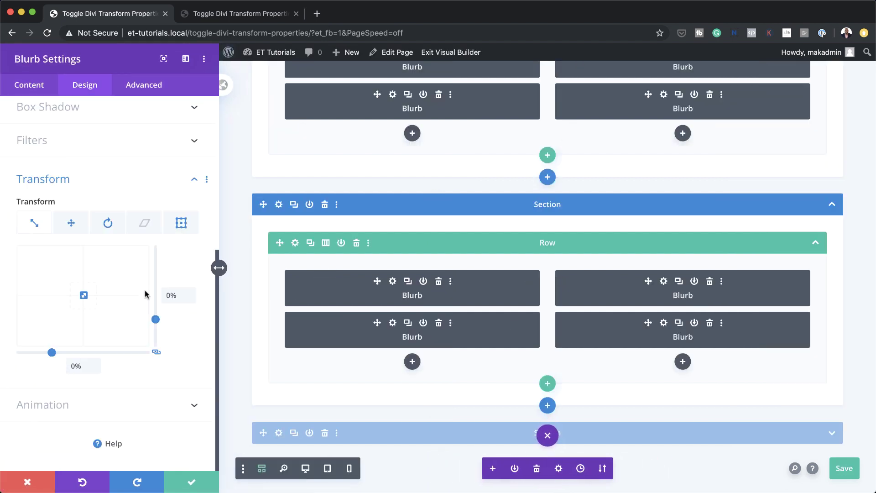
click(107, 224)
drag(163, 367, 142, 369)
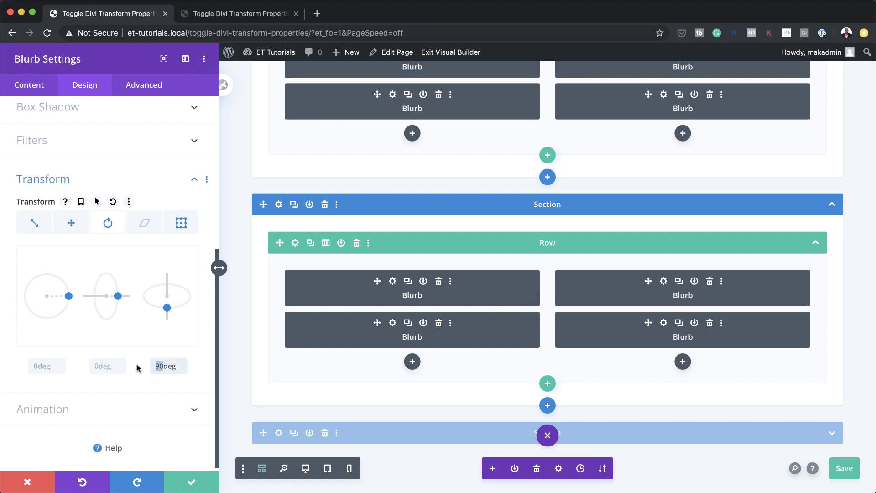
text(85)
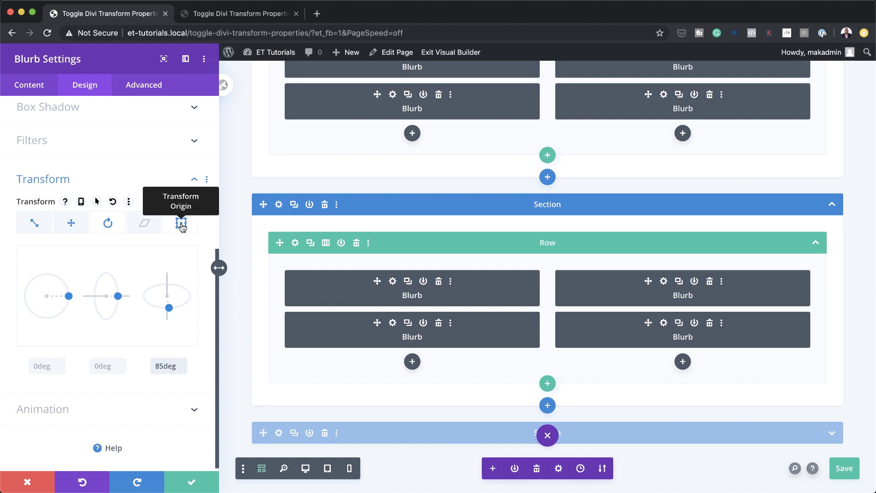
click(182, 223)
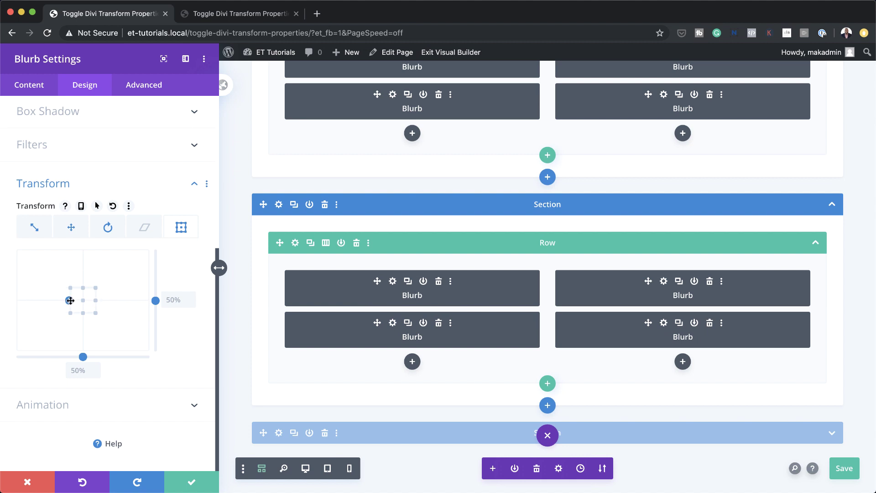
click(192, 483)
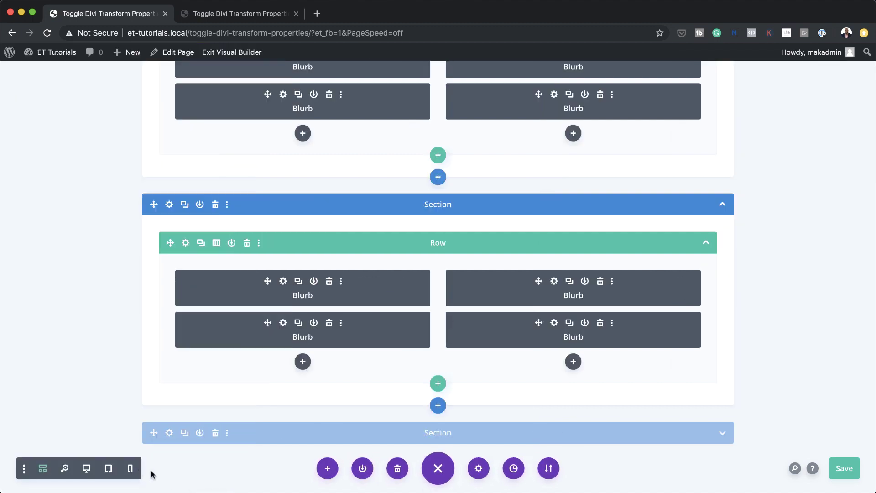
Return to the live page and review the blurb toggle effects in both sections.
click(228, 17)
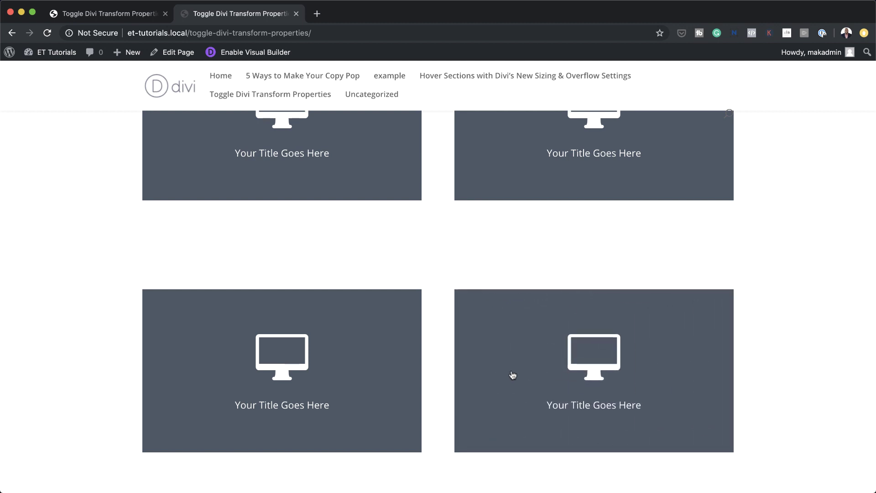
scroll(125, 269, up, 3)
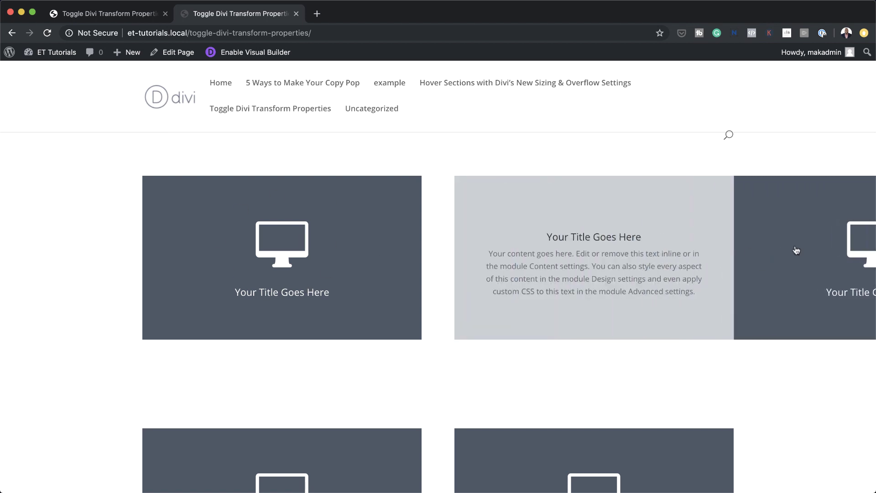
scroll(364, 375, down, 5)
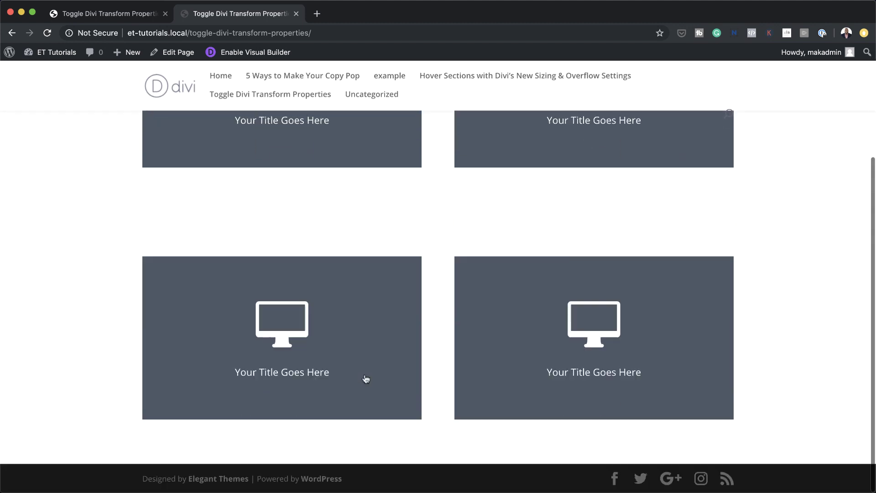